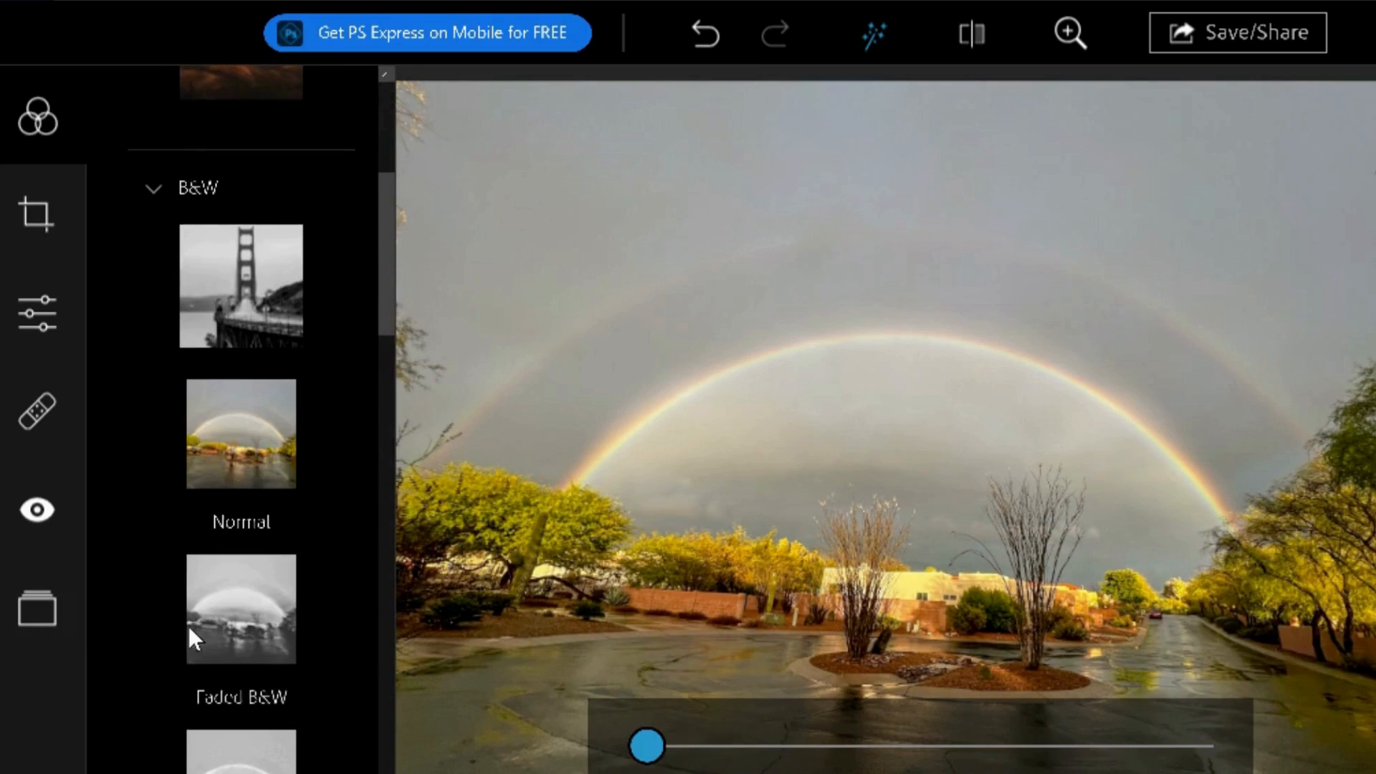
# Try the Faded B&W look and the HiContrastBW look on the rainbow photo.
pyautogui.click(242, 602)
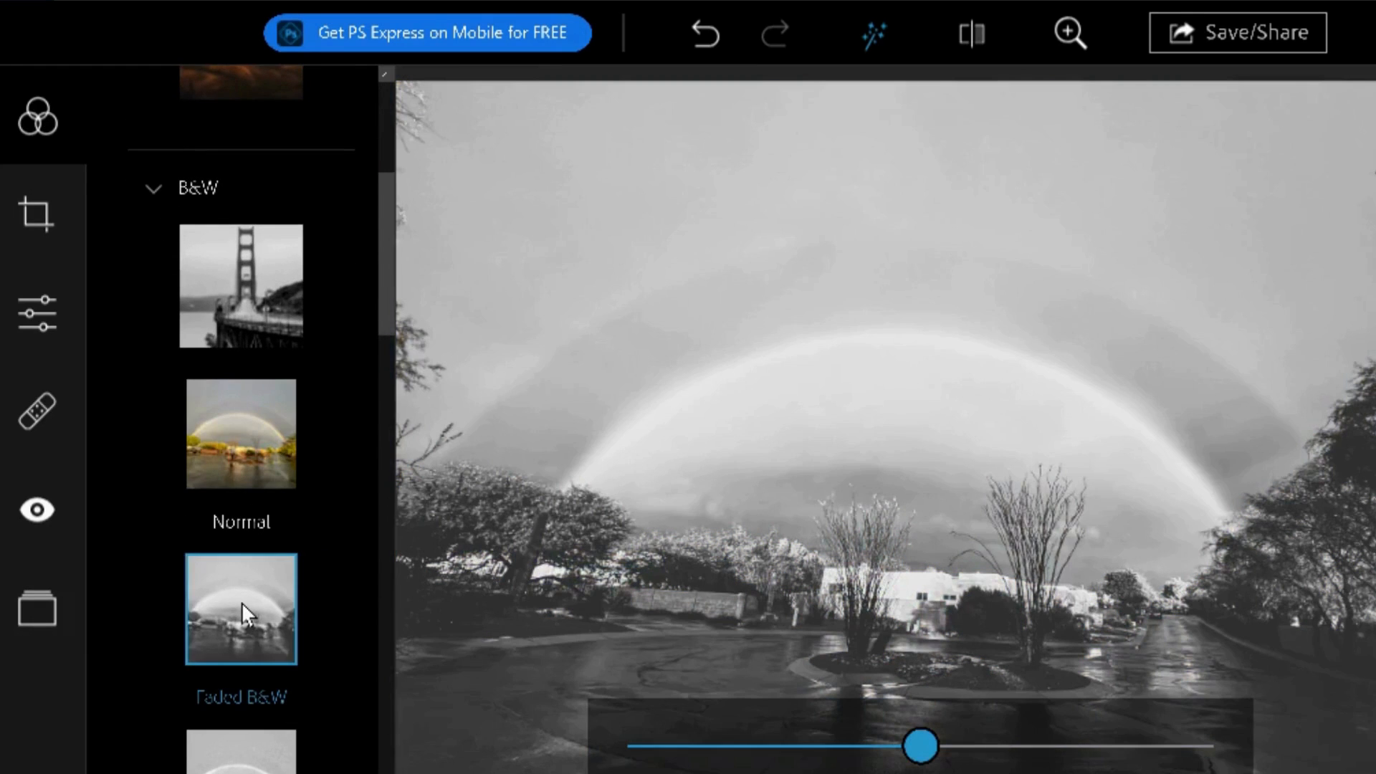
pyautogui.scroll(-5, 242, 602)
pyautogui.click(254, 557)
pyautogui.scroll(-5, 250, 554)
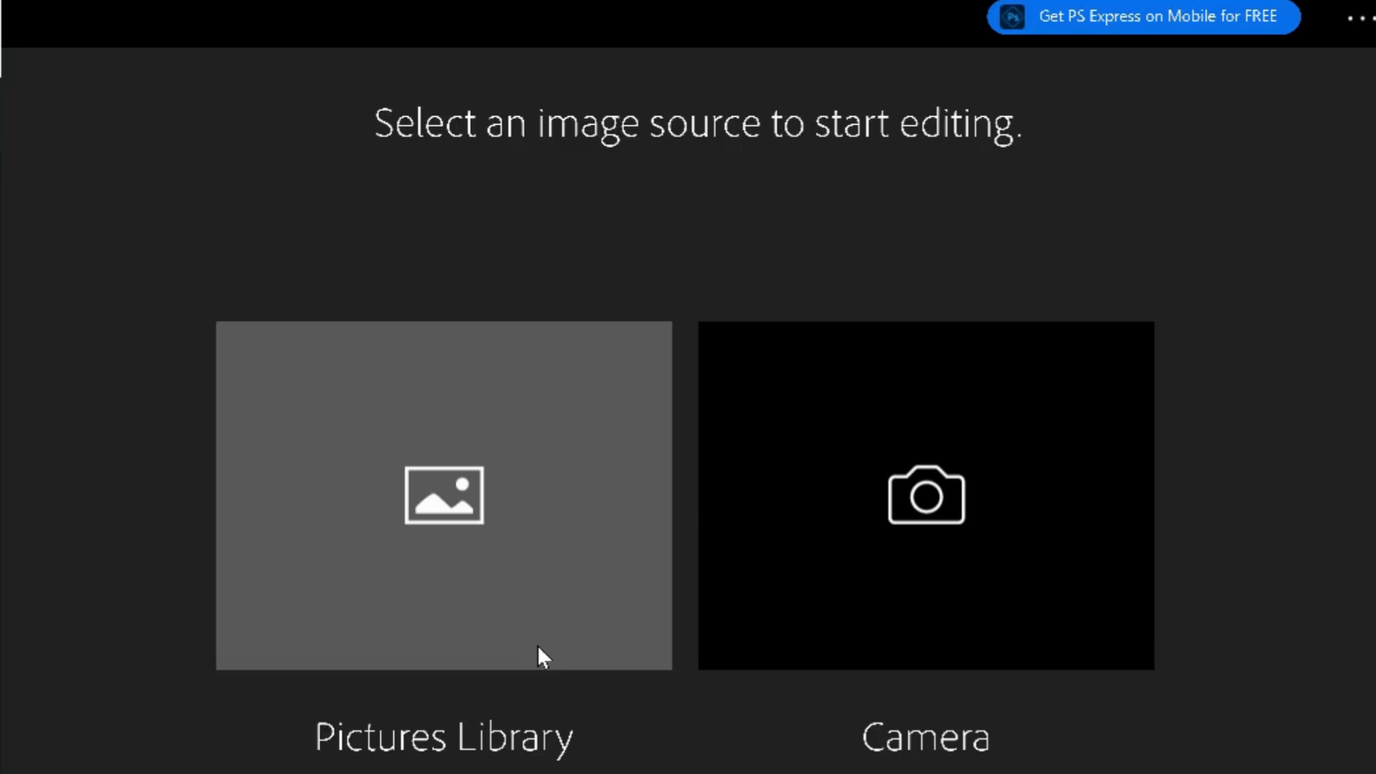
# Open the rainbow photo from the Pictures Library and apply the automatic enhancement.
pyautogui.click(431, 511)
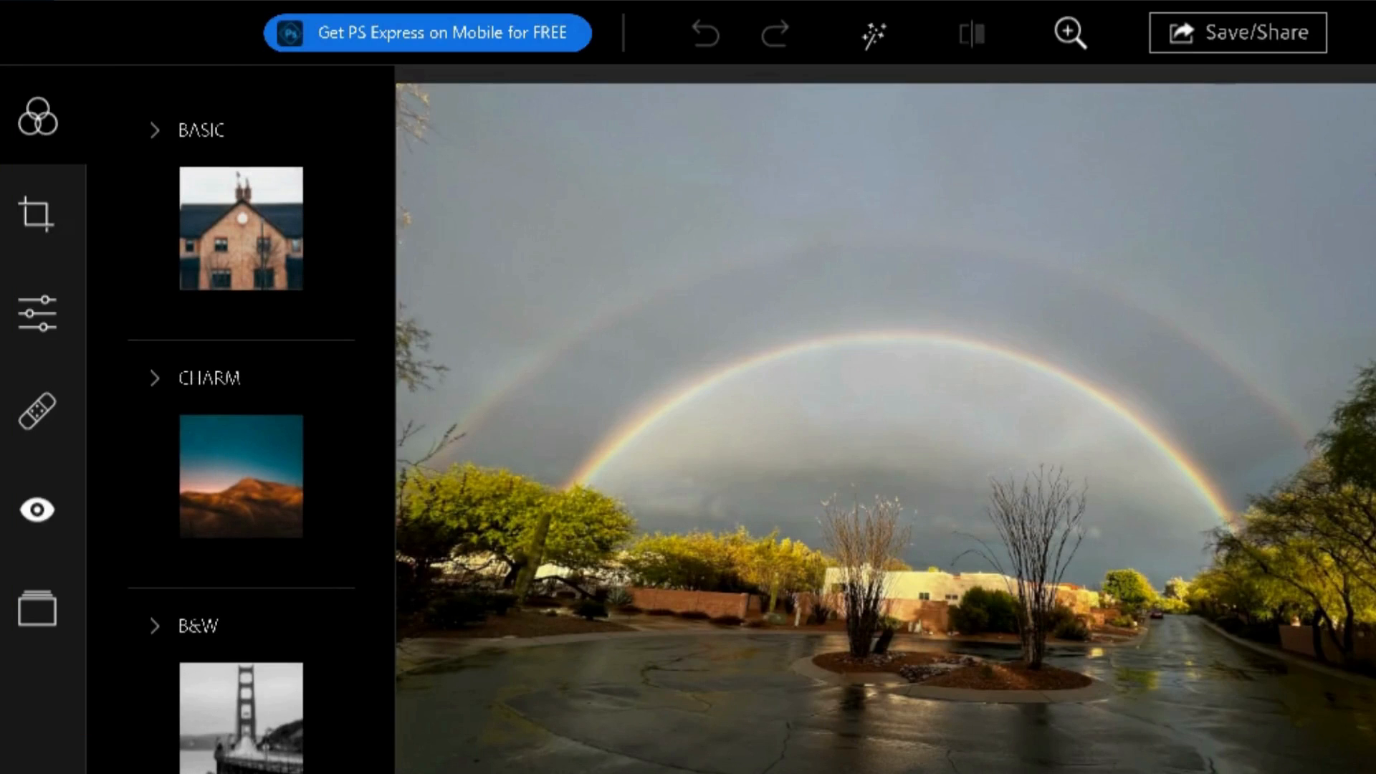
pyautogui.click(35, 215)
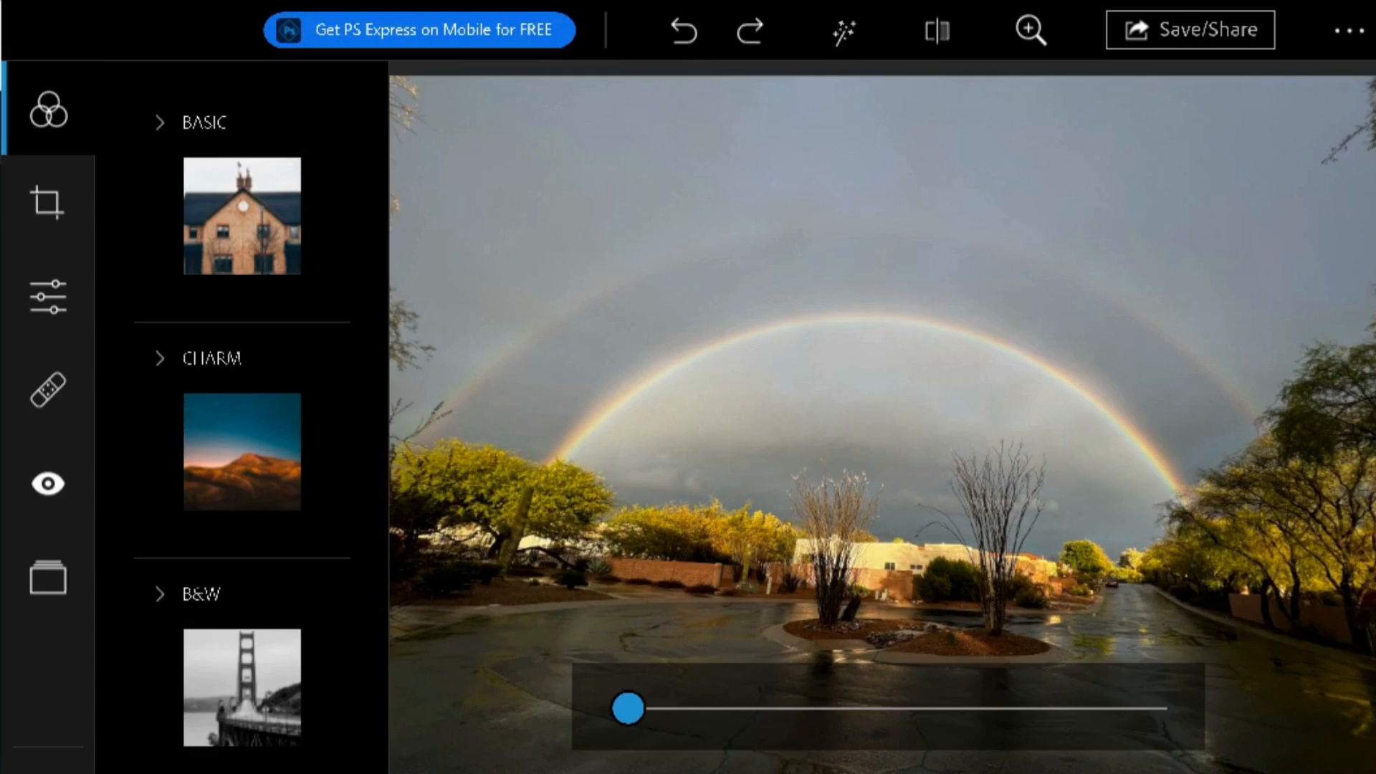
pyautogui.click(842, 36)
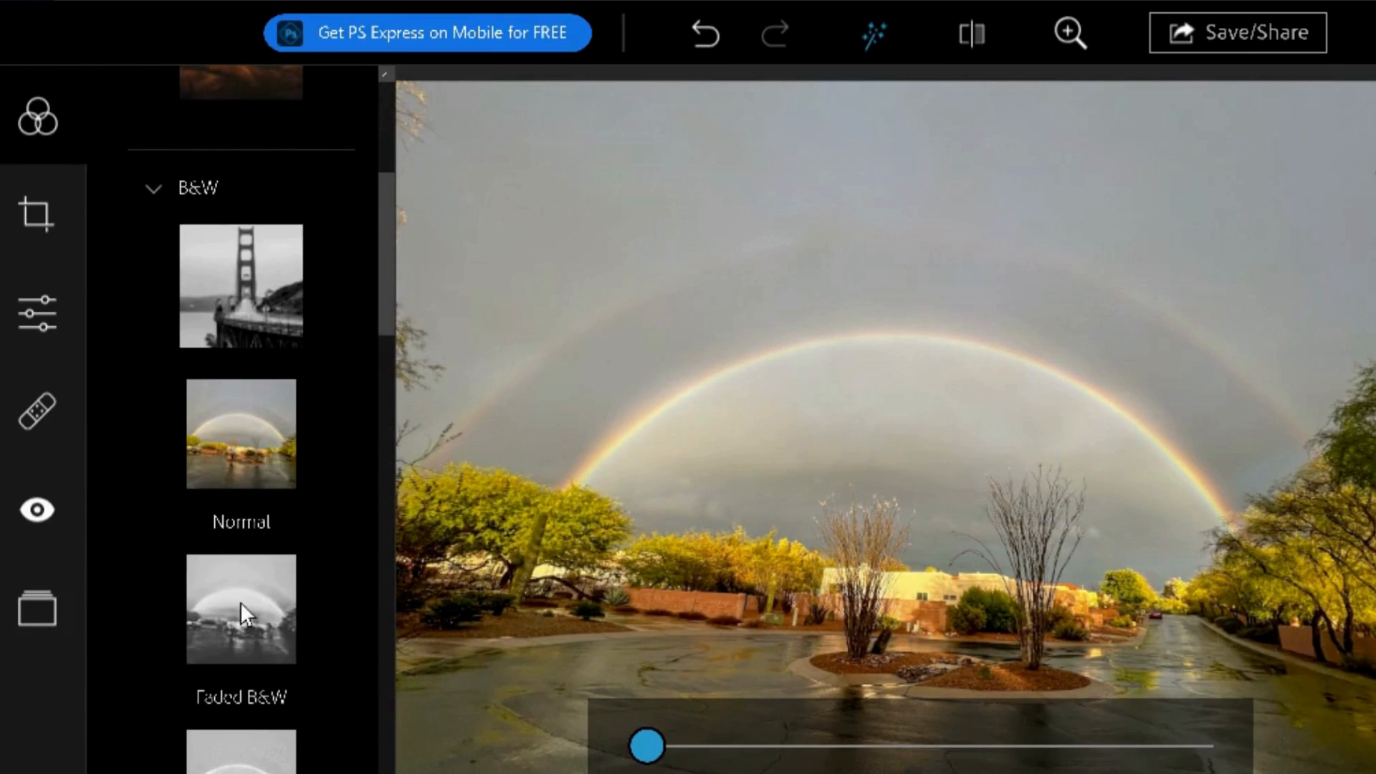
# Try the Faded B&W and HiContrastBW looks on the rainbow photo, and apply the SepiaII look.
pyautogui.click(242, 602)
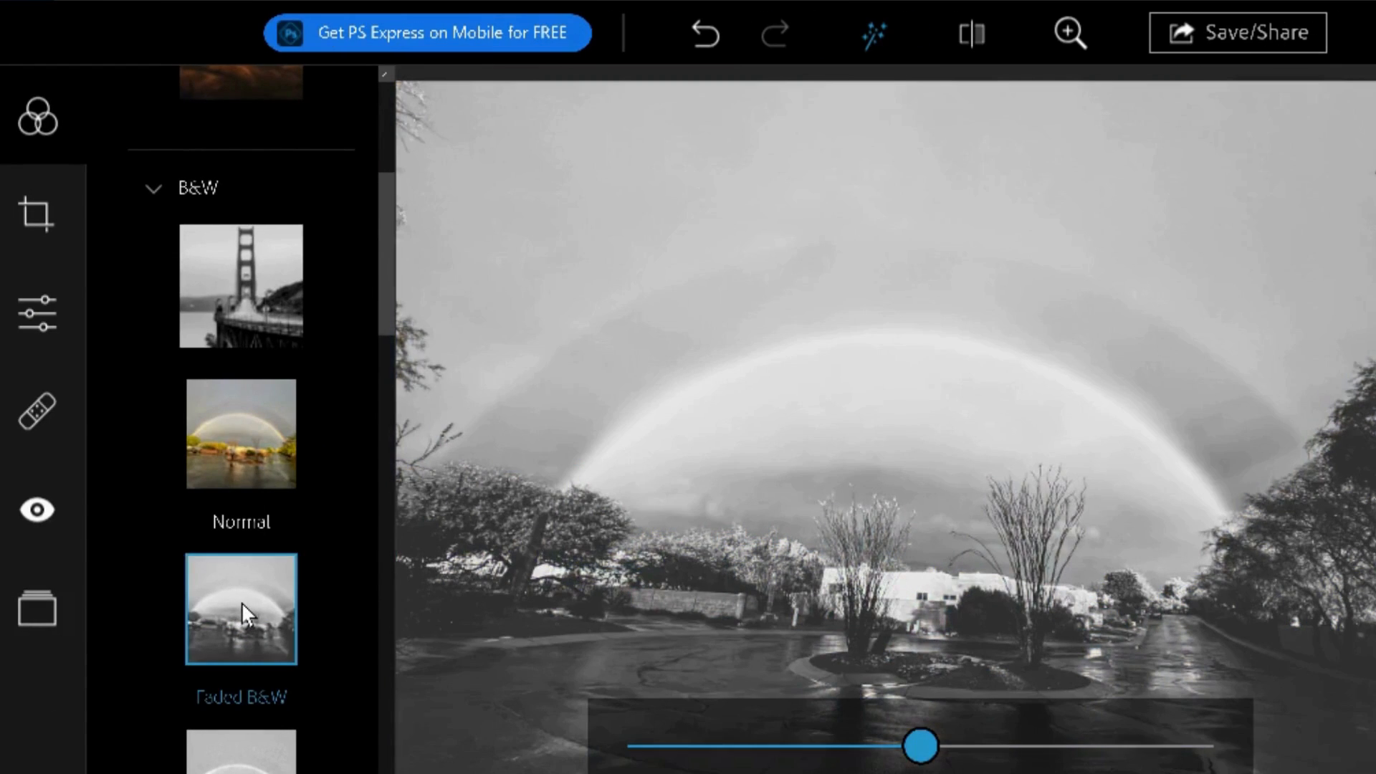
pyautogui.scroll(-5, 242, 602)
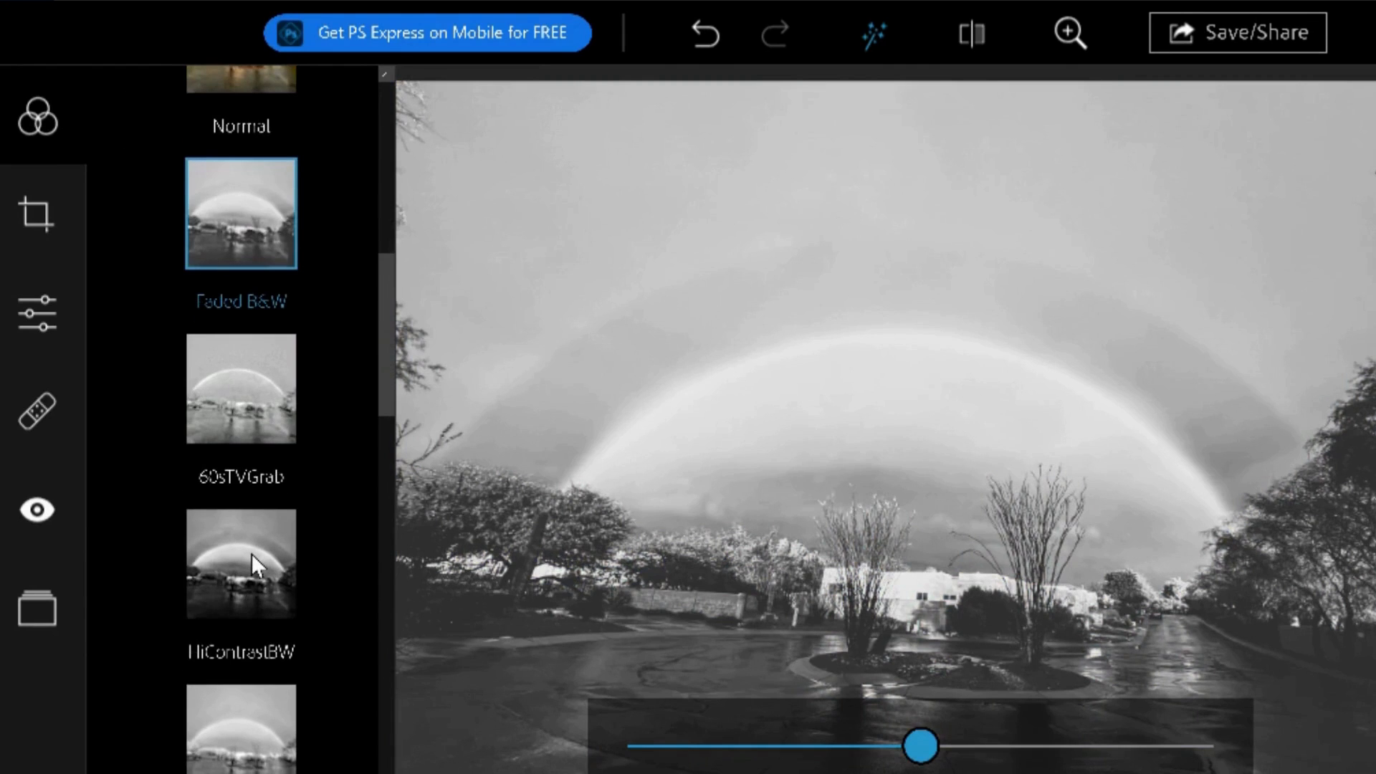
pyautogui.click(251, 553)
pyautogui.scroll(-5, 251, 553)
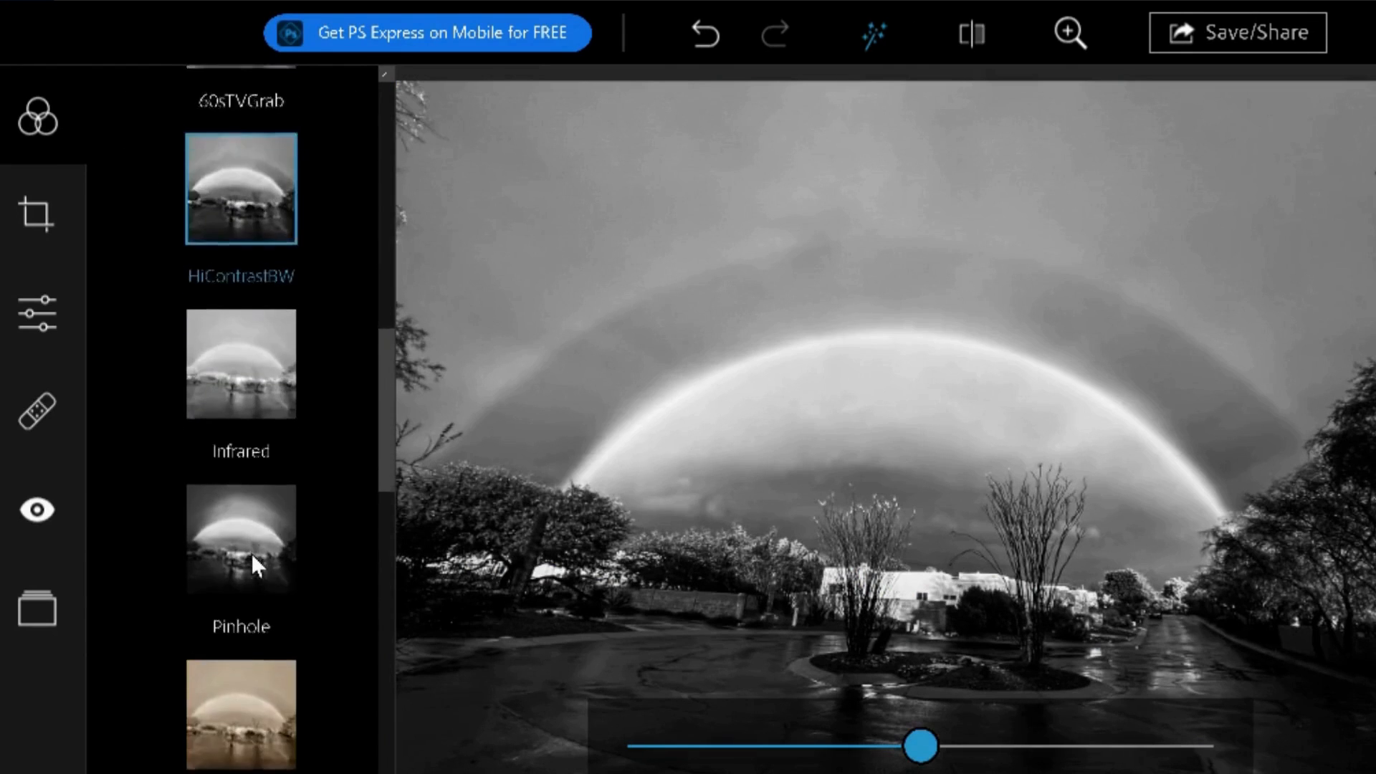
pyautogui.scroll(-2, 251, 553)
pyautogui.click(234, 551)
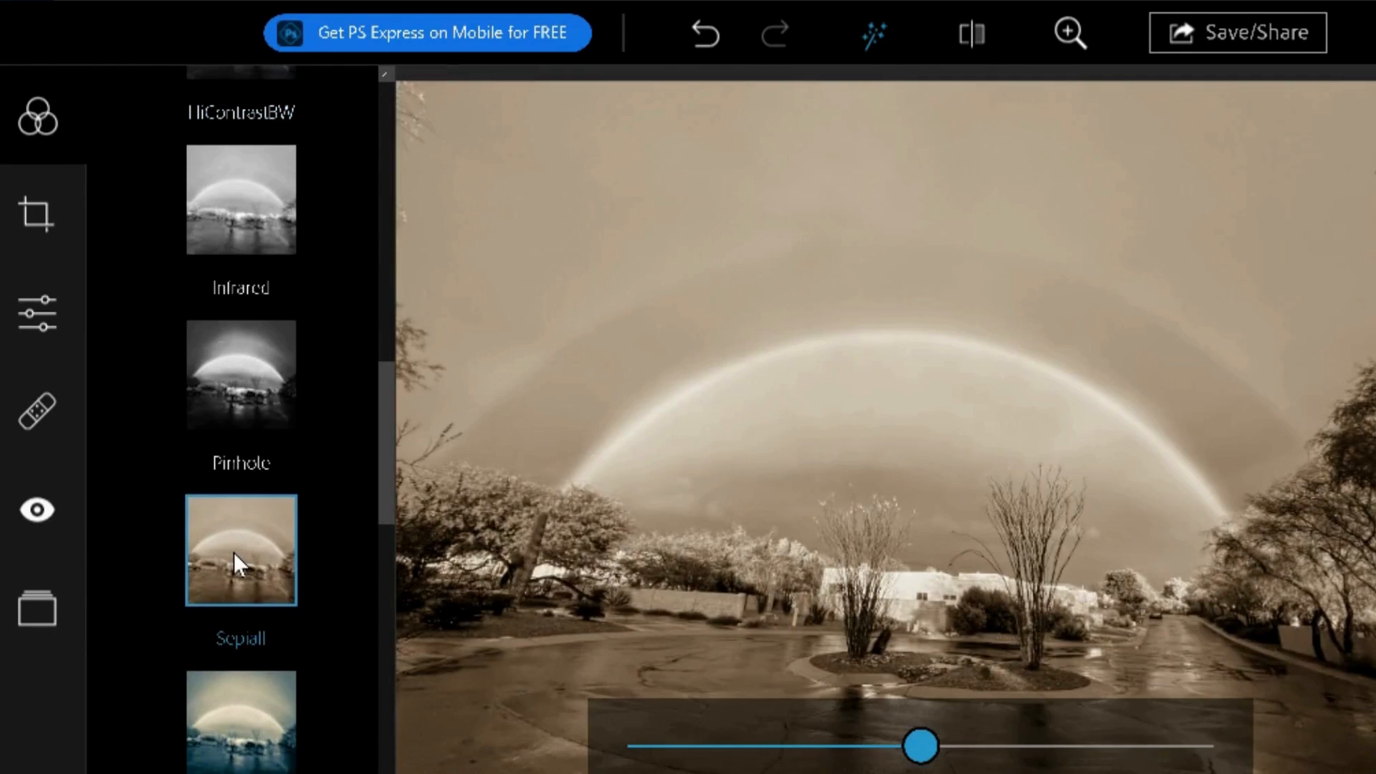
pyautogui.scroll(-4, 236, 559)
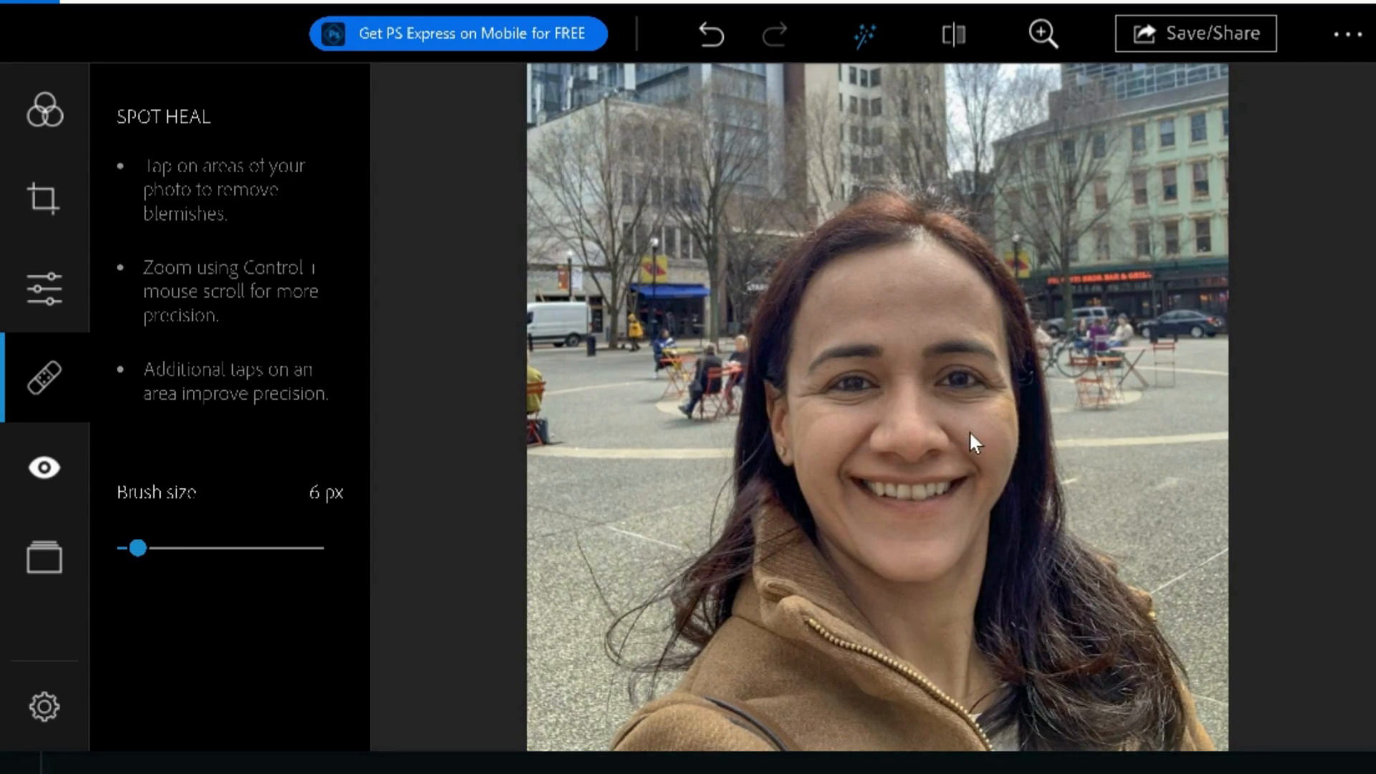
# Zoom in on the woman's face in the portrait for precise spot healing.
pyautogui.keyDown('ctrl'); pyautogui.scroll(3, 969, 430); pyautogui.keyUp('ctrl')
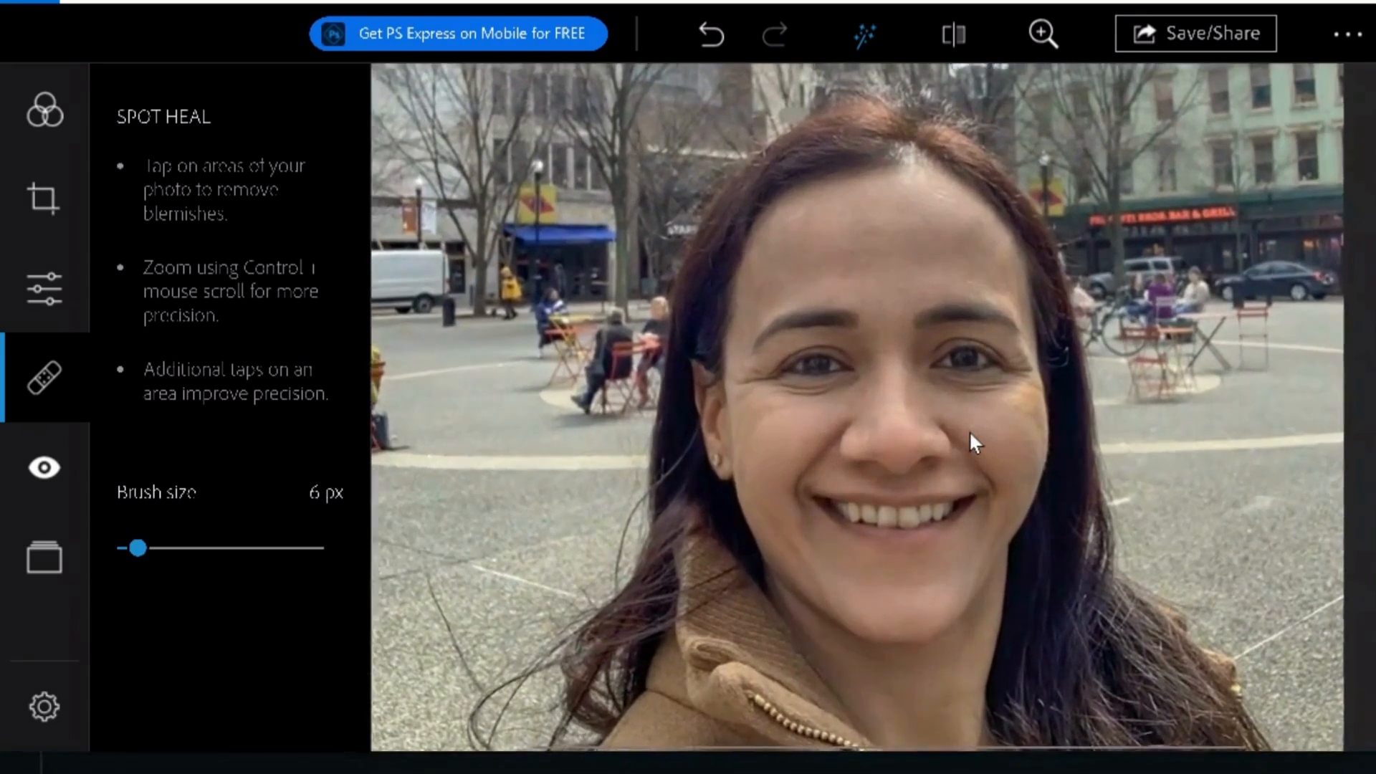
pyautogui.keyDown('ctrl'); pyautogui.scroll(1, 969, 430); pyautogui.keyUp('ctrl')
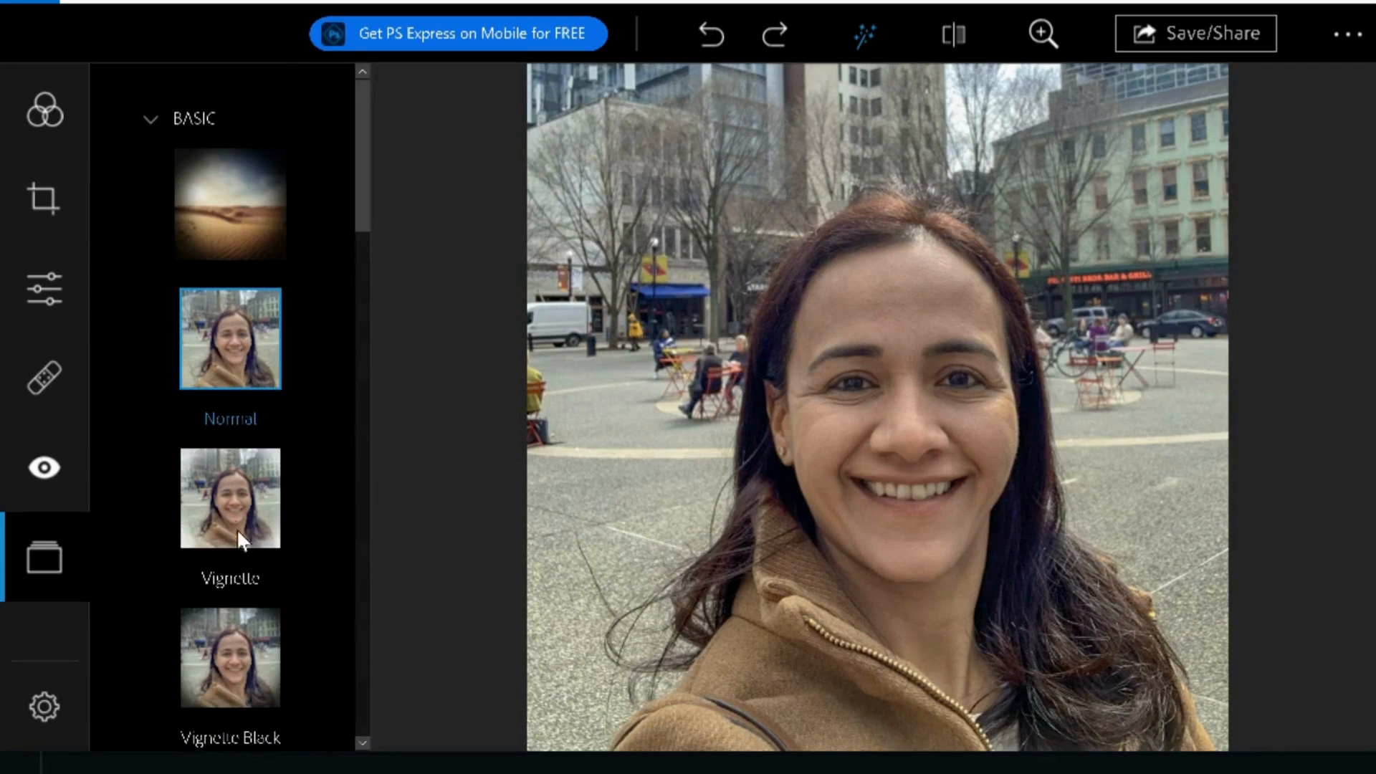
# Try the Vignette border and the Vignette Black border on the portrait.
pyautogui.click(237, 532)
pyautogui.scroll(-4, 236, 532)
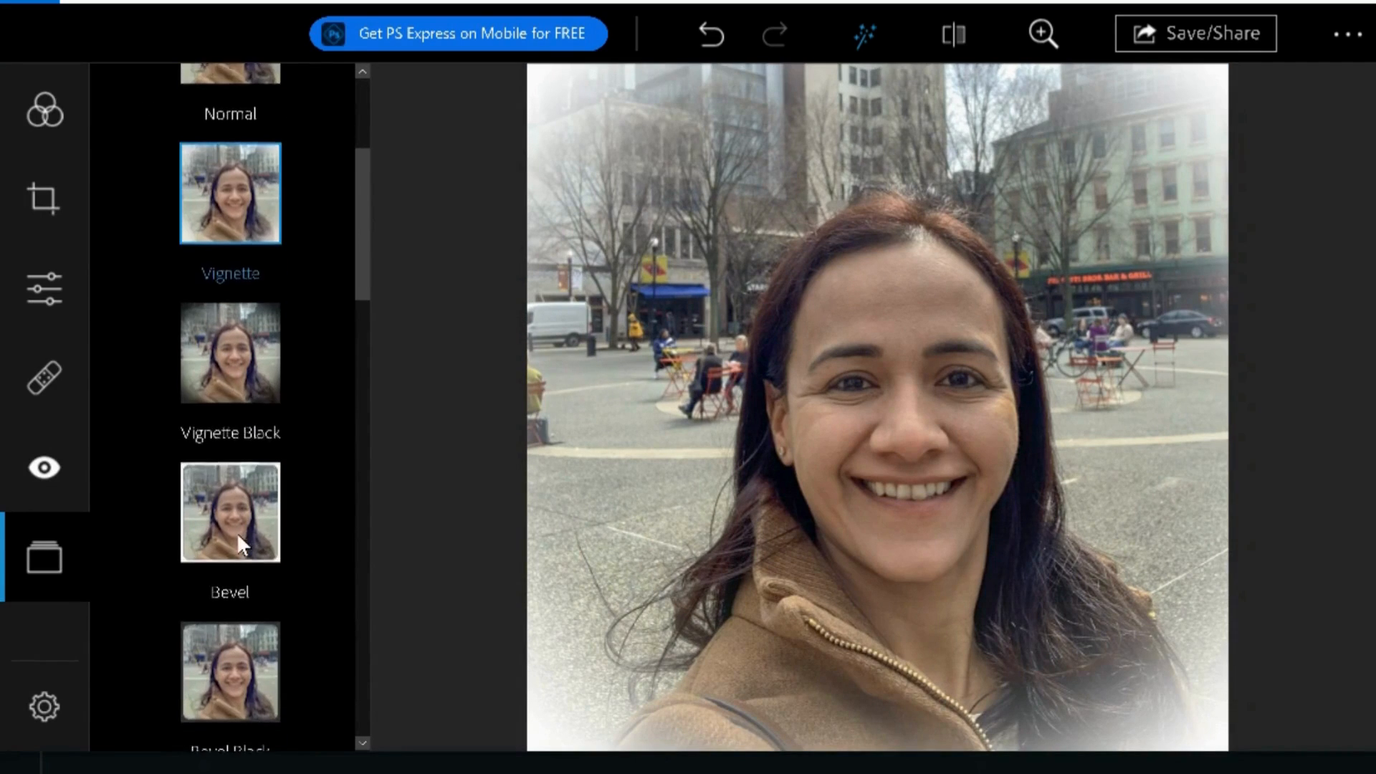
pyautogui.click(226, 371)
pyautogui.scroll(-3, 227, 372)
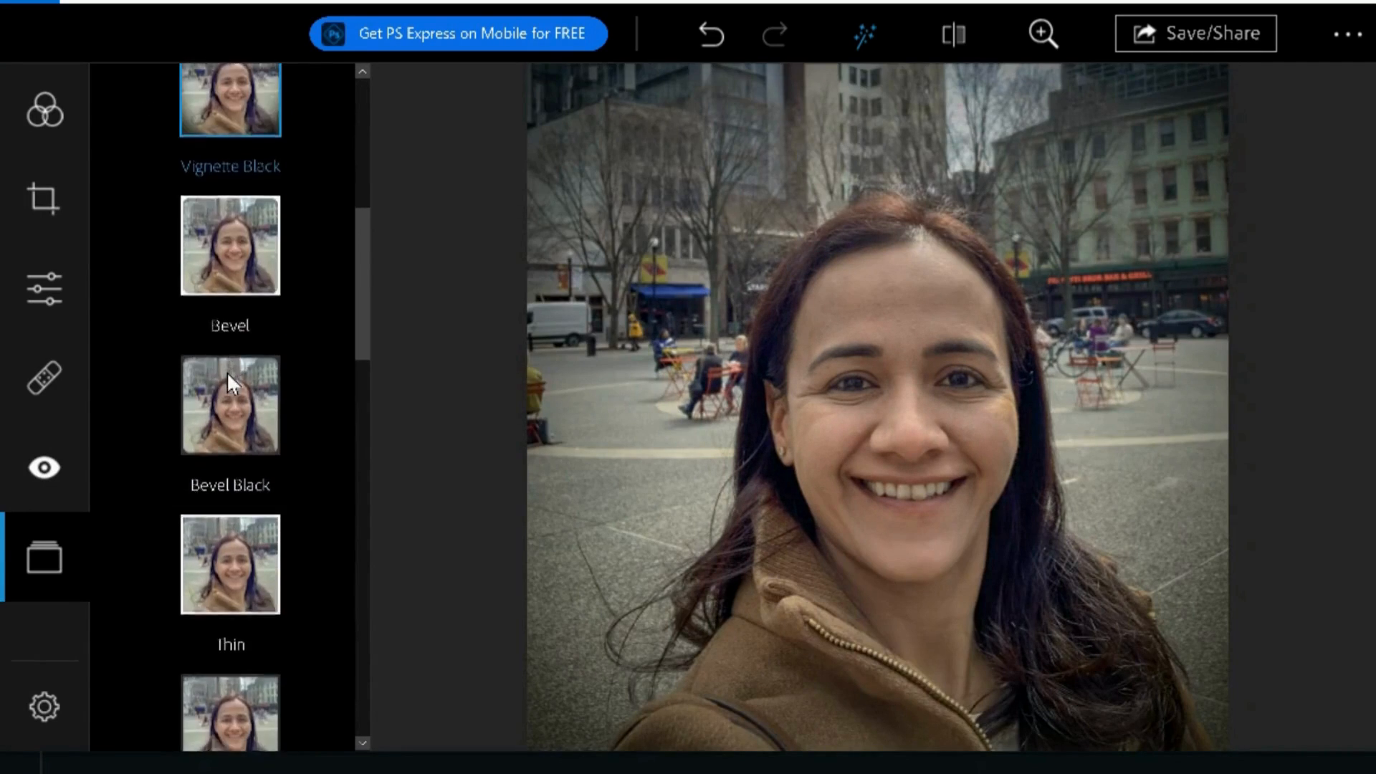
# Try the Circle Black border on the portrait, and apply a light wood frame with a white matte.
pyautogui.scroll(-8, 228, 380)
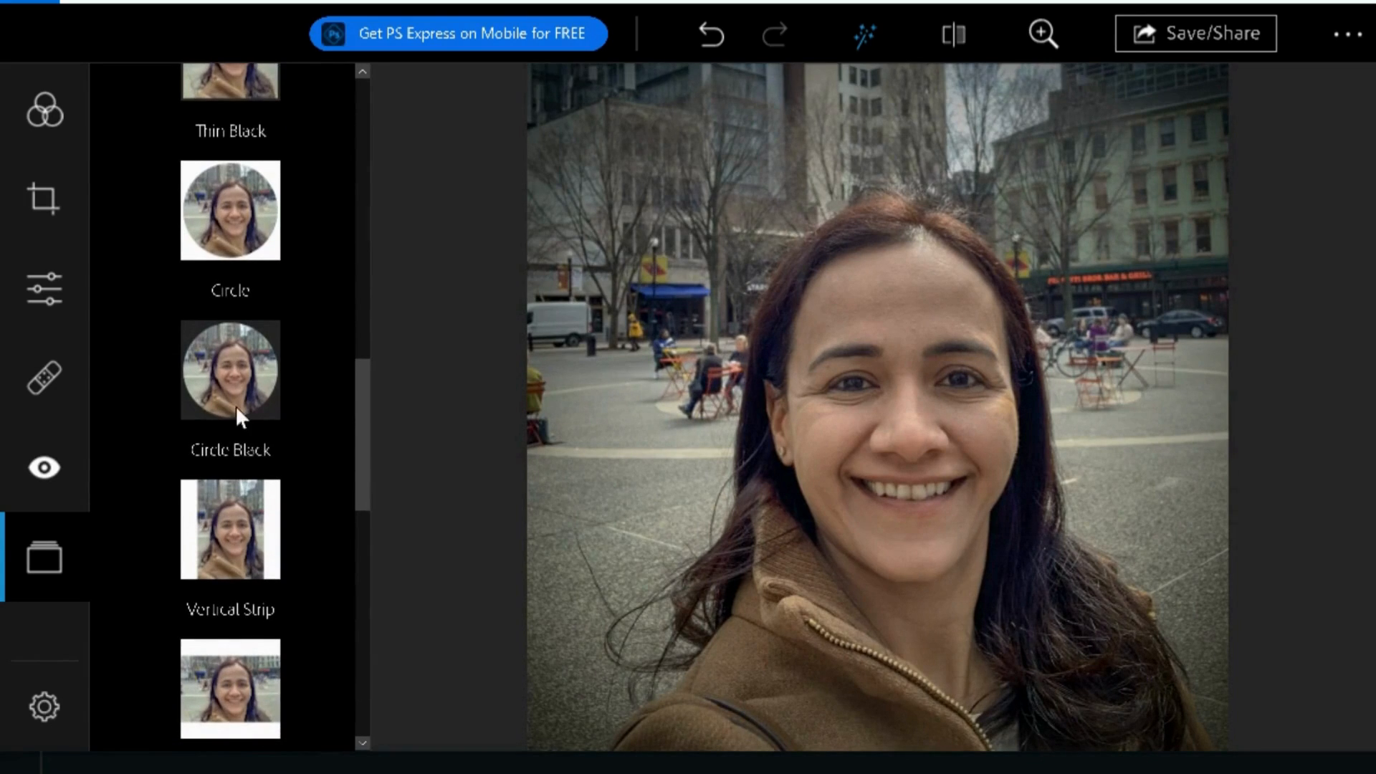
pyautogui.click(237, 407)
pyautogui.scroll(-2, 237, 407)
pyautogui.click(237, 390)
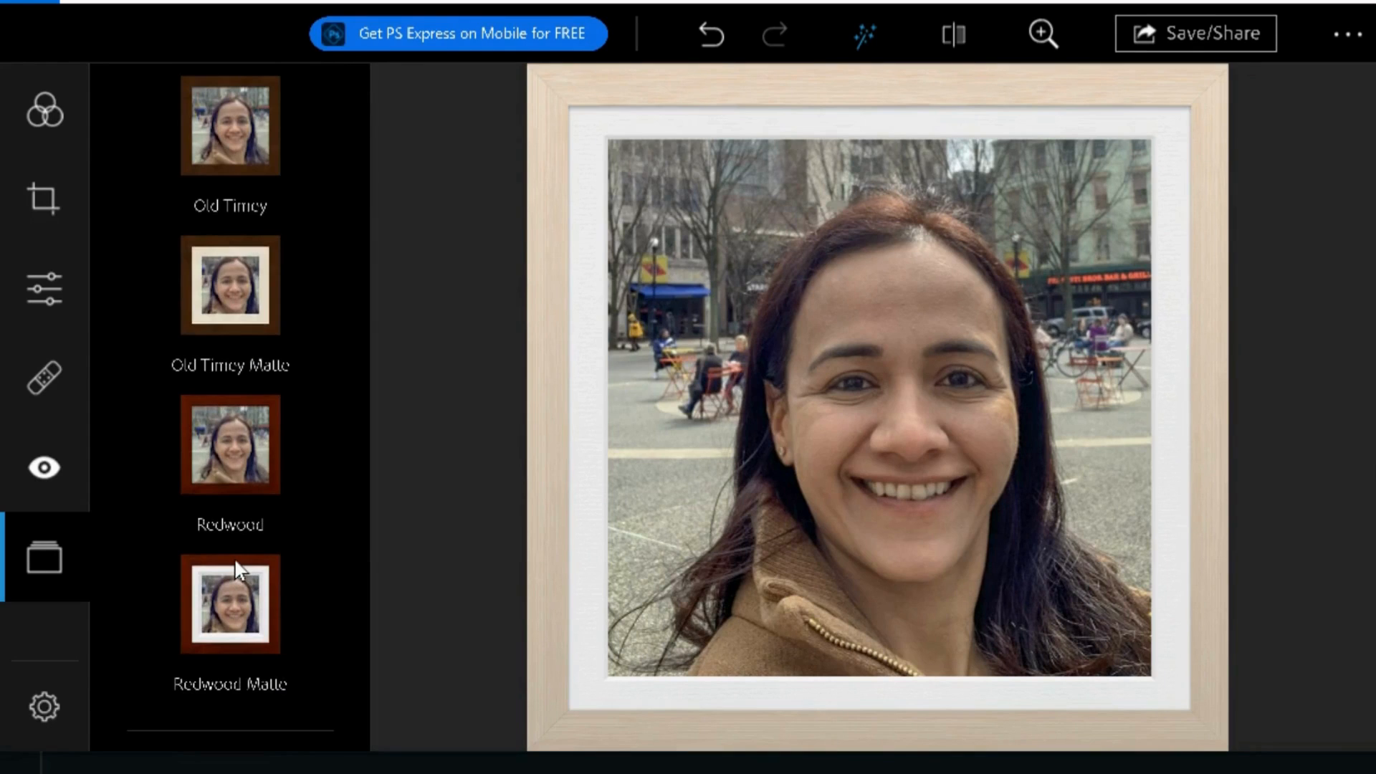
# Save the framed portrait.
pyautogui.click(1234, 36)
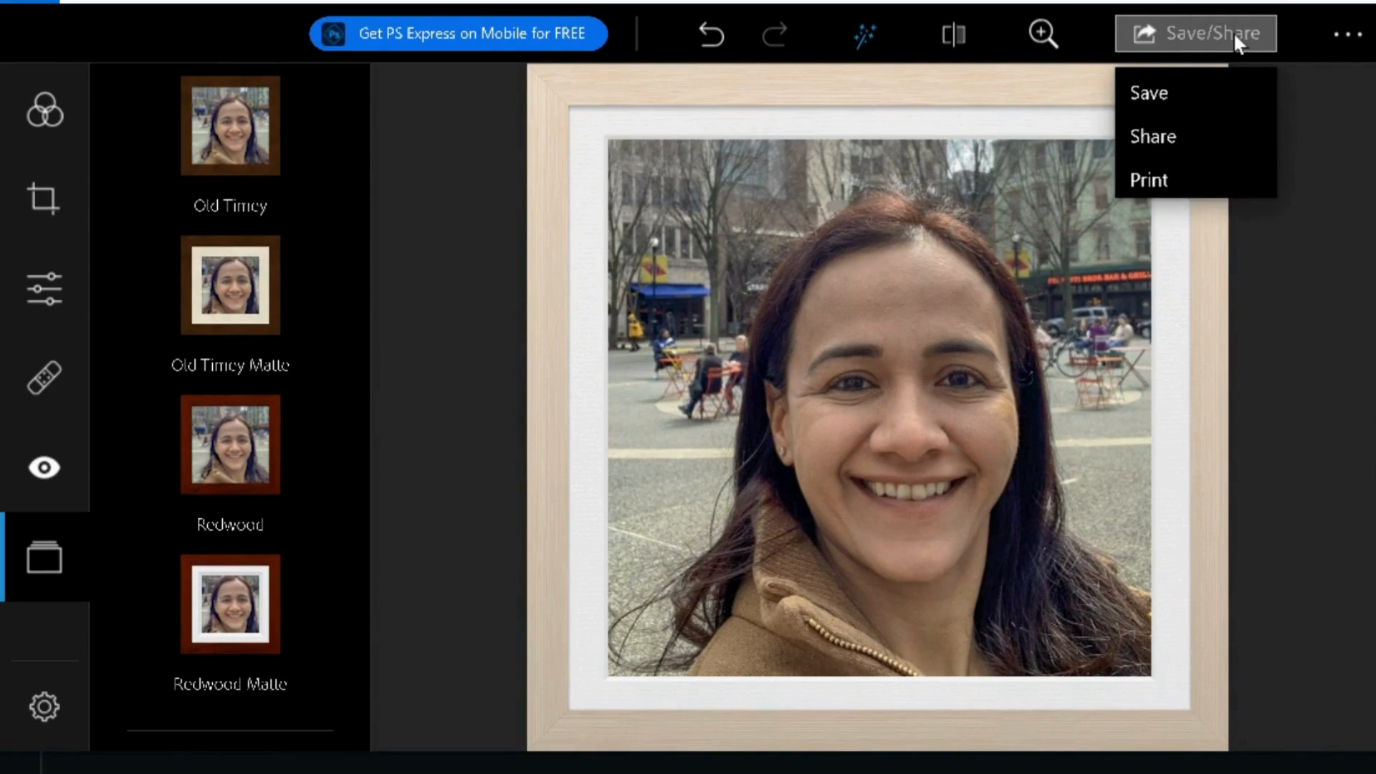
pyautogui.click(1164, 95)
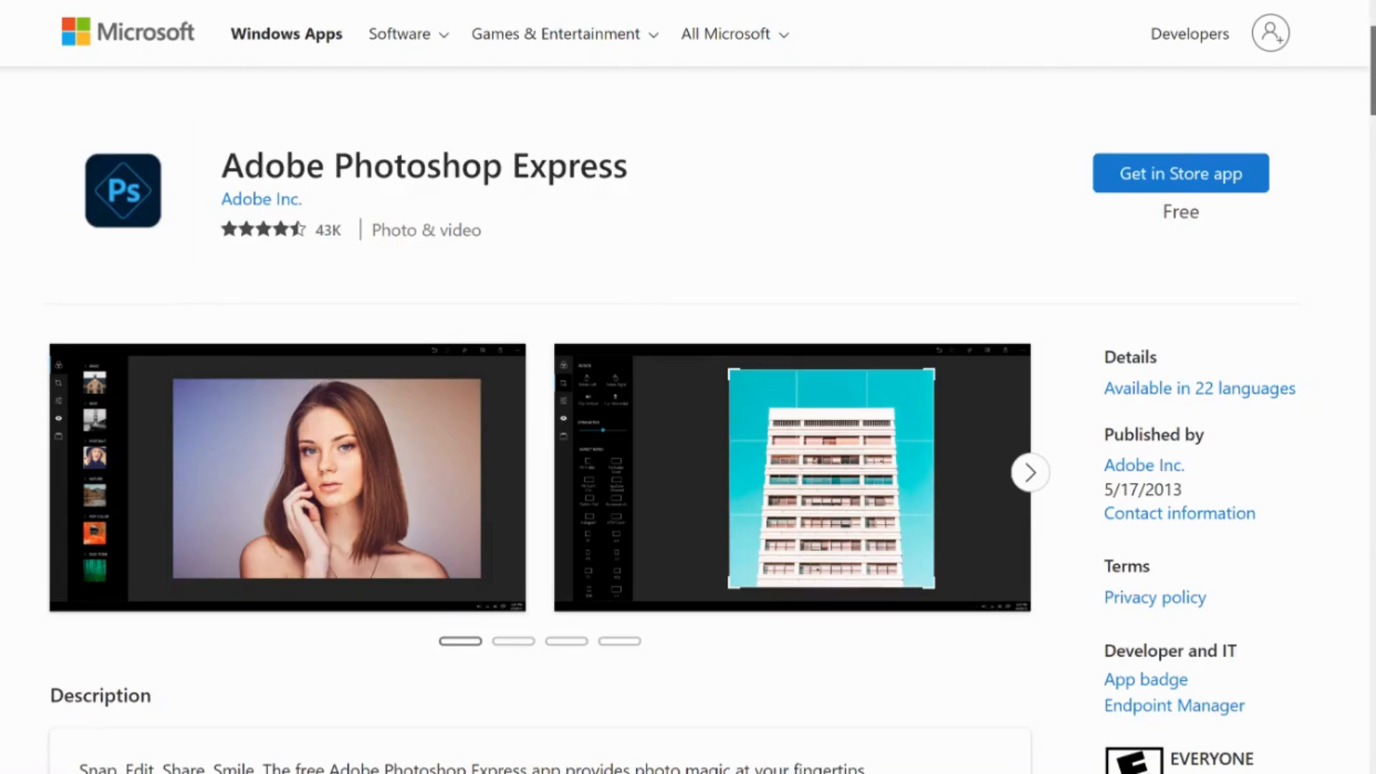
# Read the feature description on the Adobe Photoshop Express page of the Microsoft Store website.
pyautogui.scroll(-6, 688, 401)
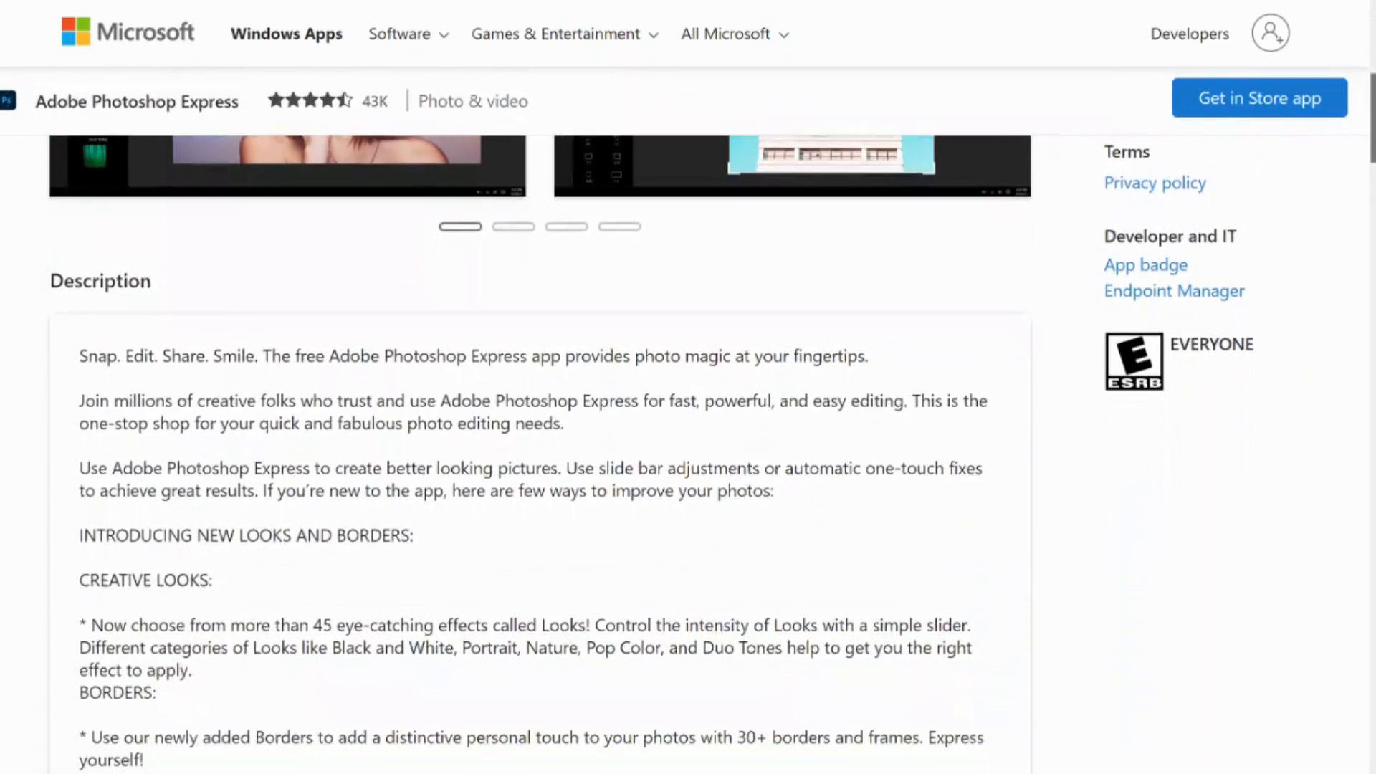
pyautogui.scroll(-1, 688, 402)
pyautogui.scroll(-3, 688, 401)
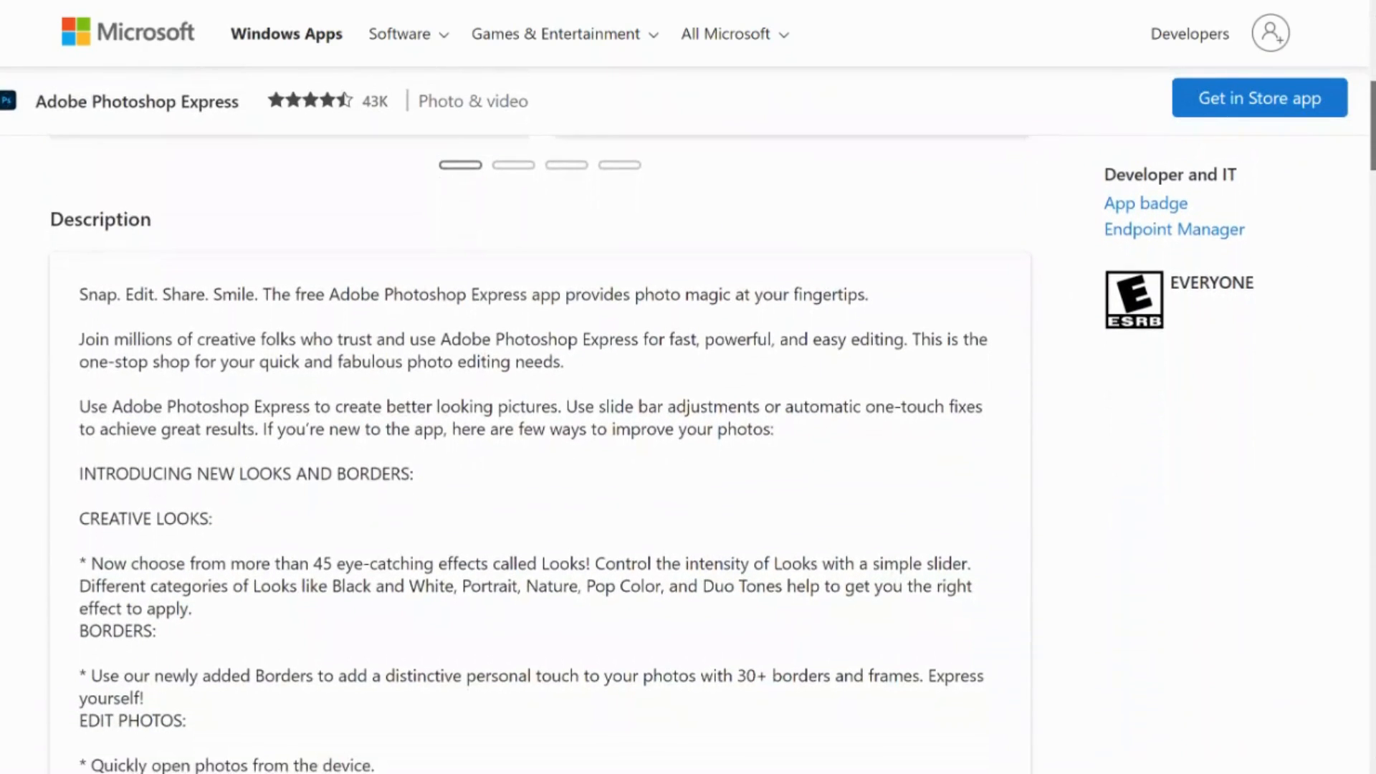
pyautogui.scroll(-2, 688, 402)
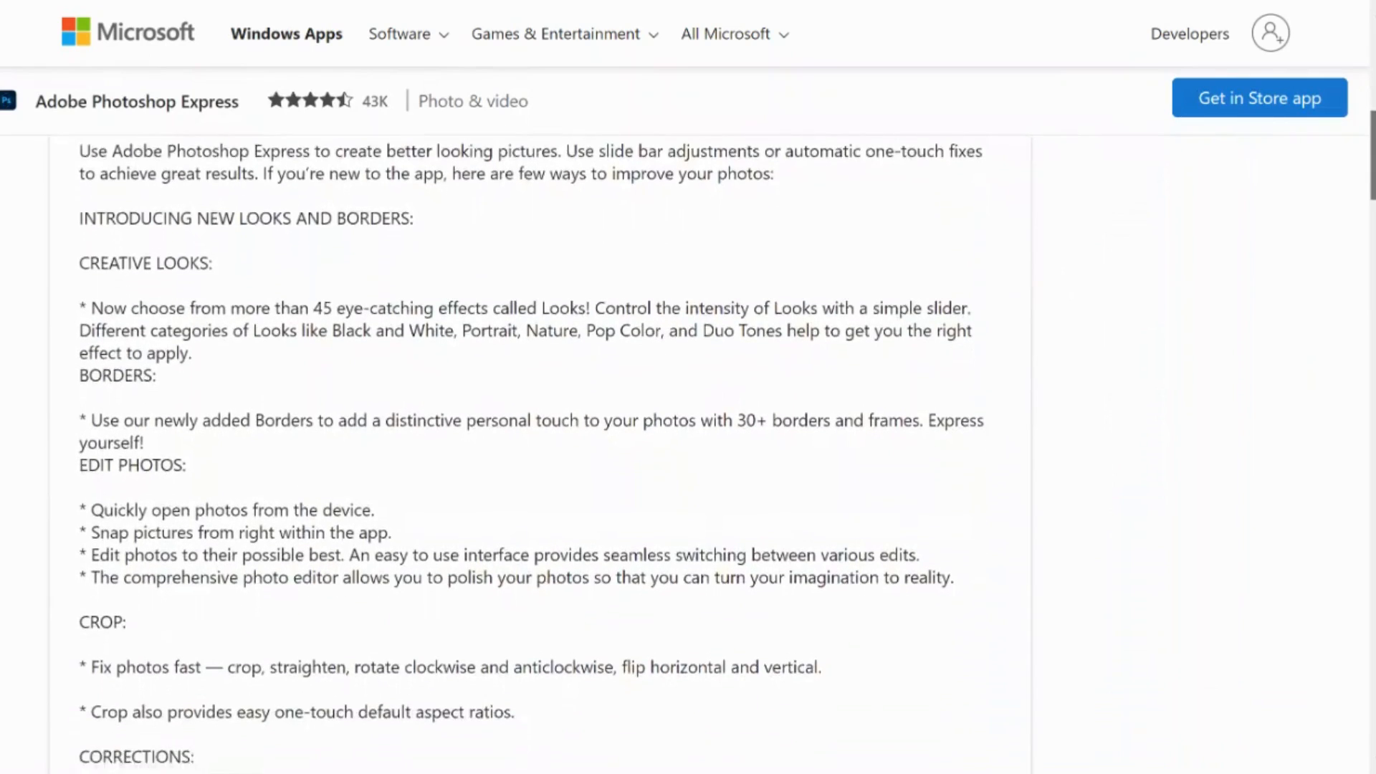
pyautogui.scroll(-4, 688, 401)
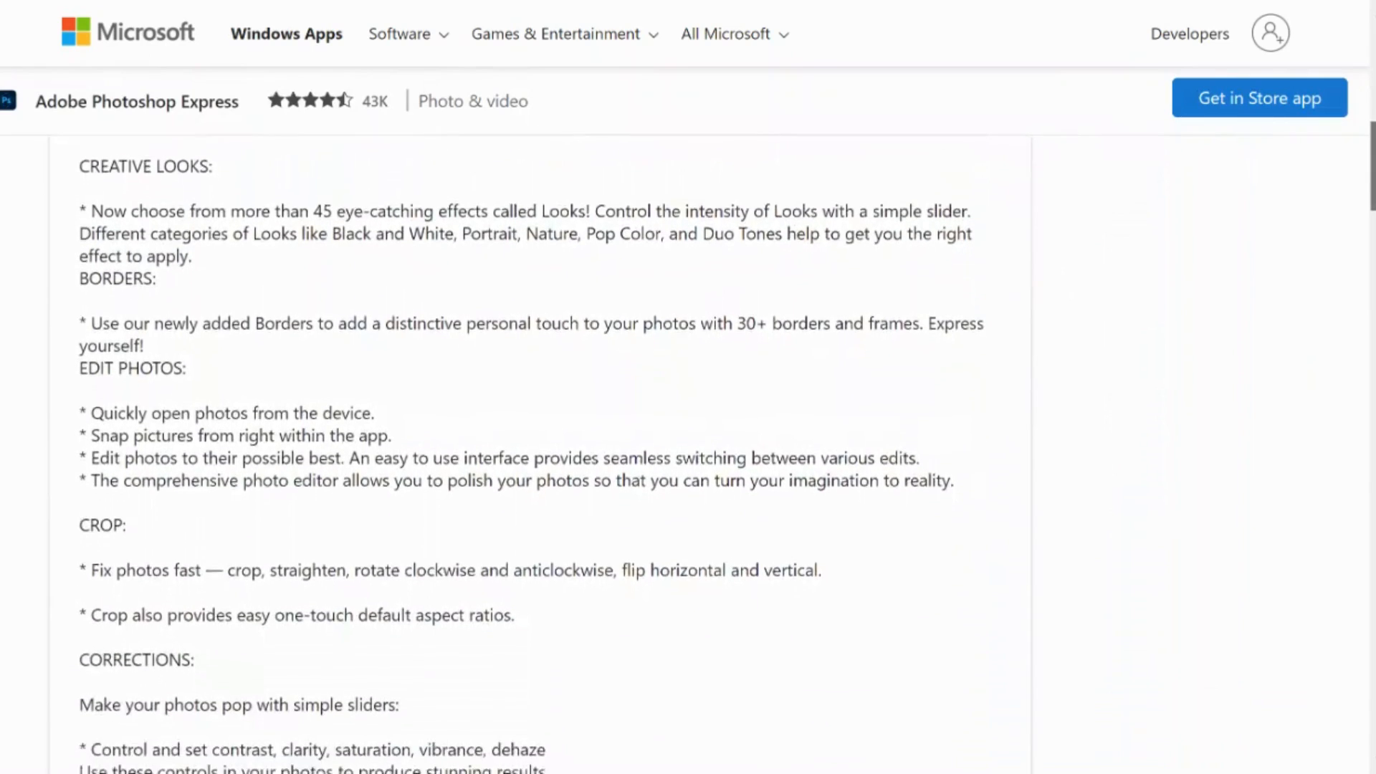
pyautogui.scroll(-5, 688, 402)
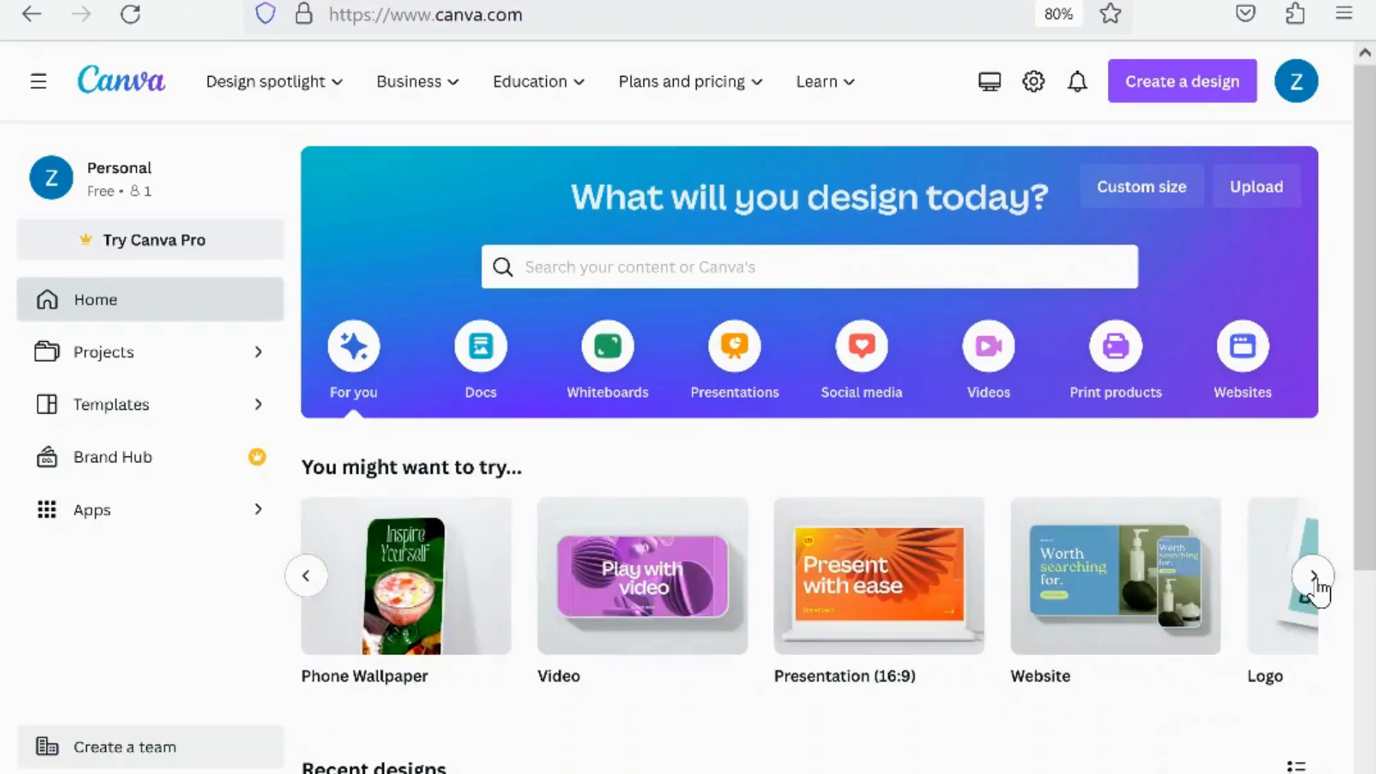
# Switch to Canva, browse the suggested design types and create a new Banner (Landscape) design.
pyautogui.click(1314, 578)
pyautogui.click(1314, 577)
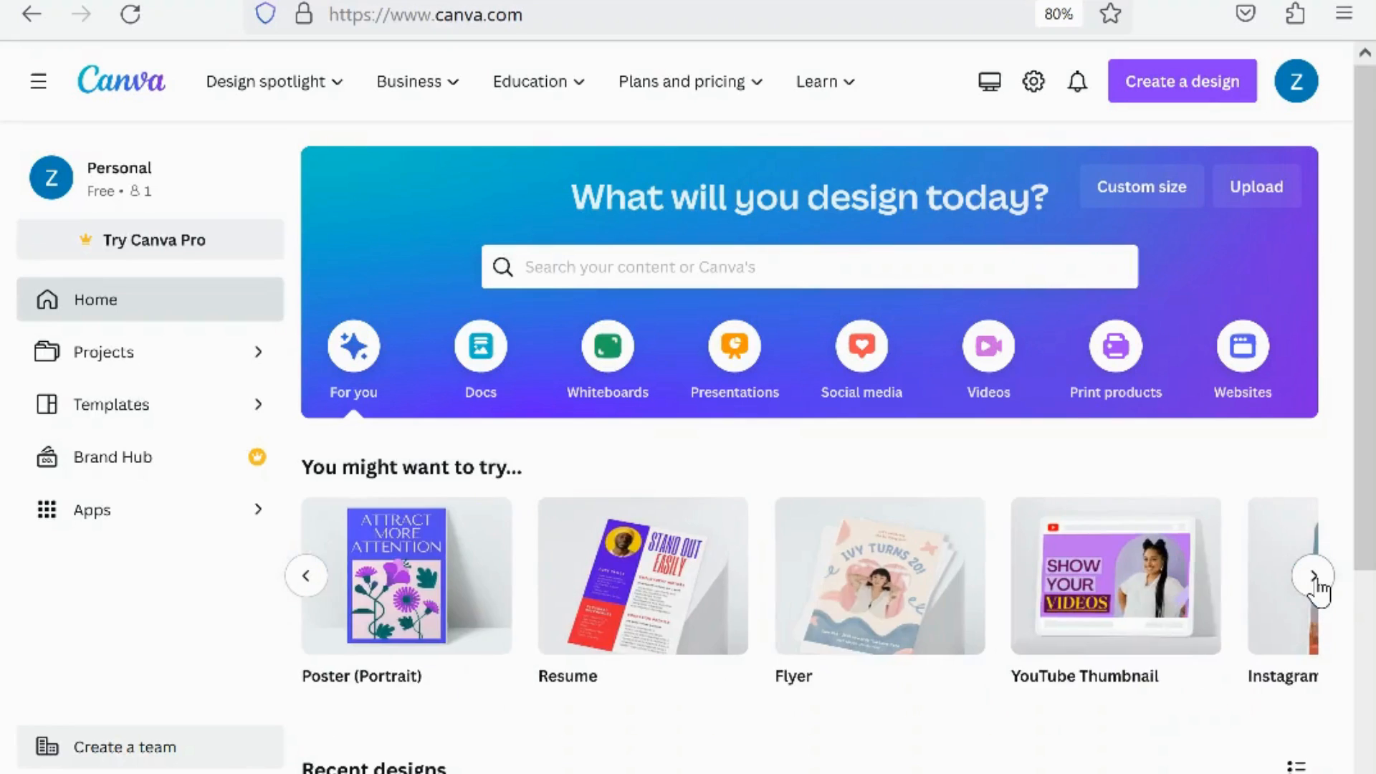
pyautogui.click(1314, 578)
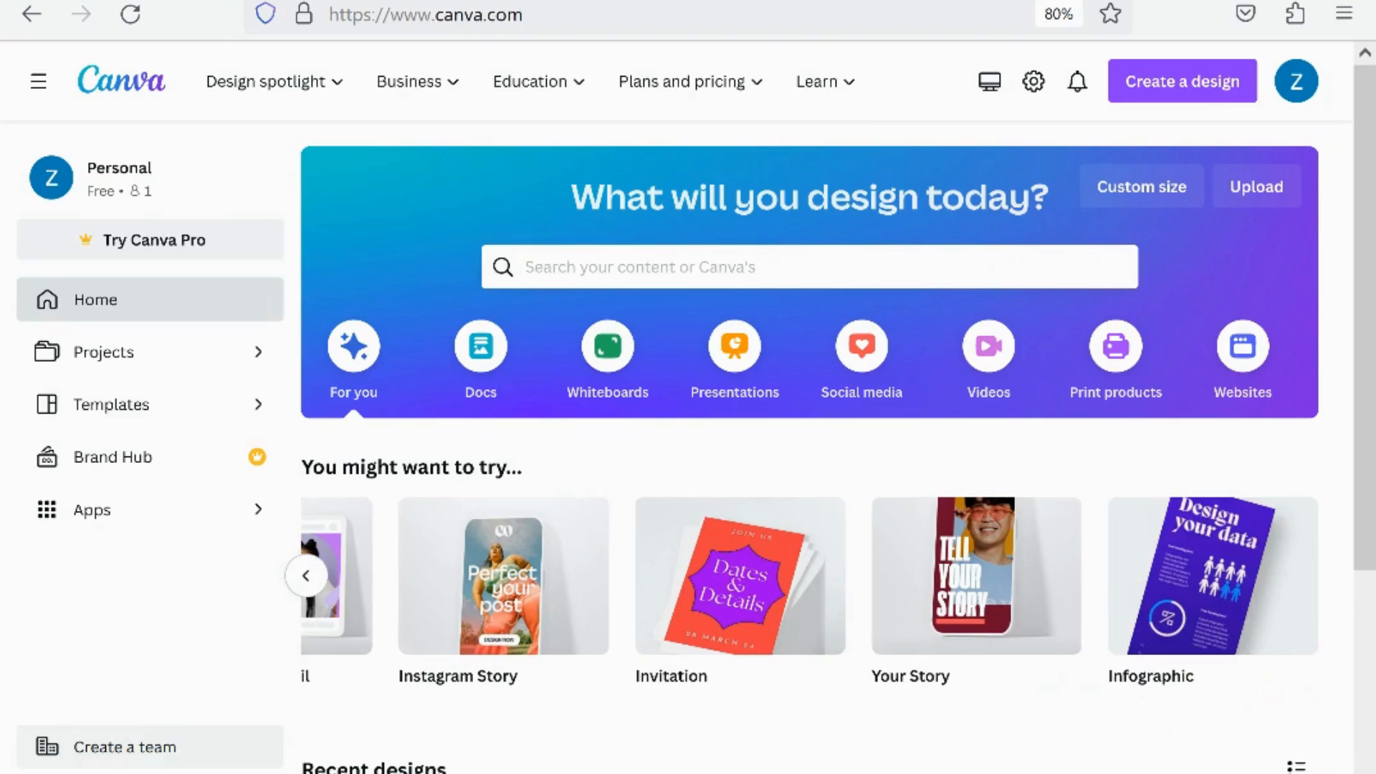
pyautogui.click(1177, 82)
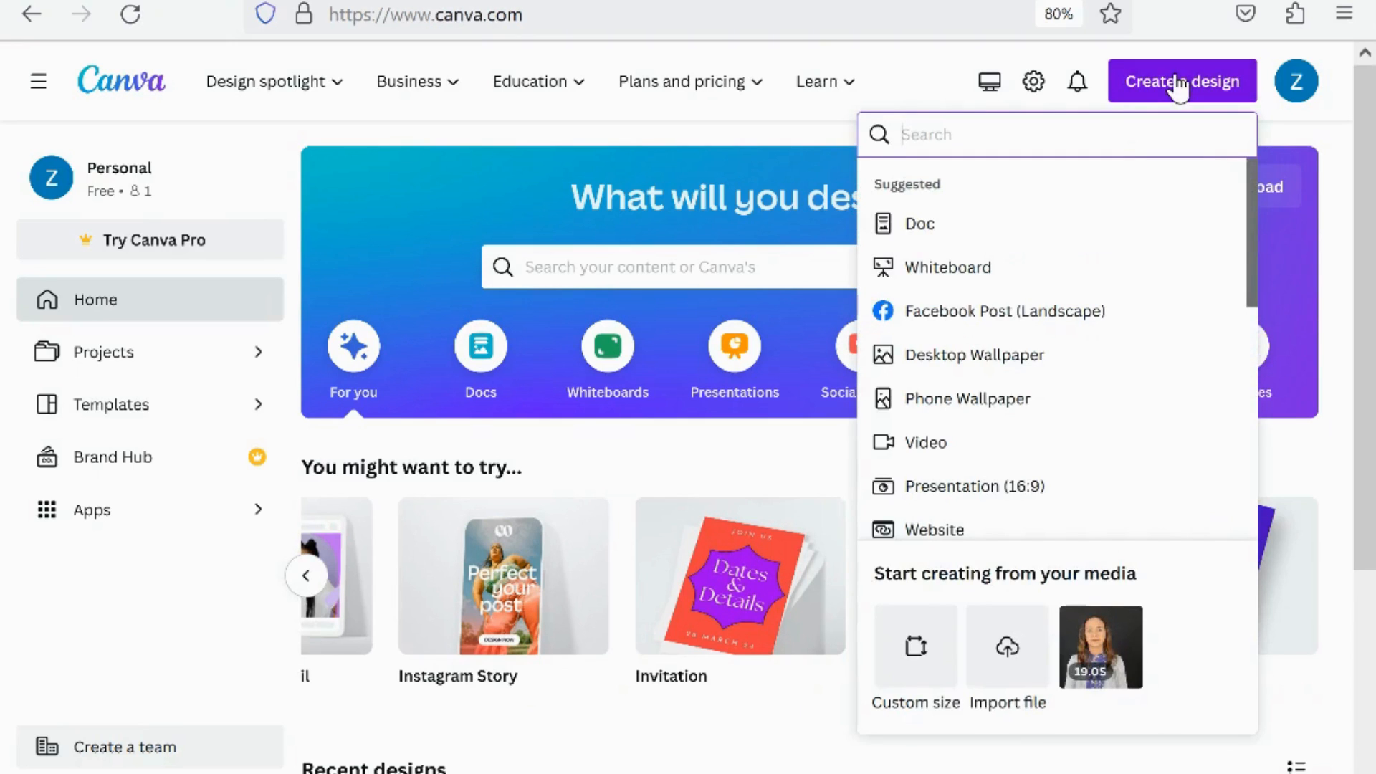
pyautogui.moveTo(1247, 218); pyautogui.dragTo(1253, 339)
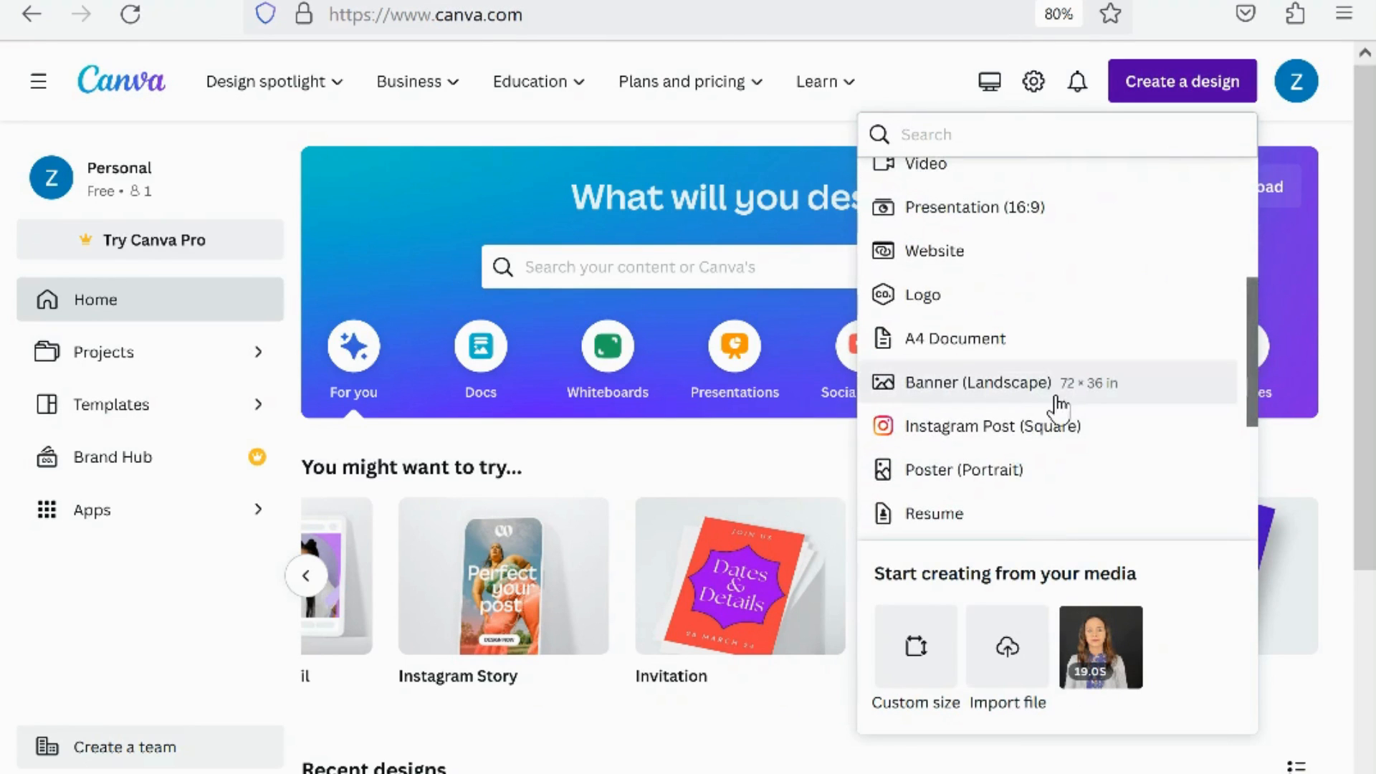
pyautogui.click(1029, 399)
# Set the rainbow photo on the banner page as the page background.
pyautogui.rightClick(814, 421)
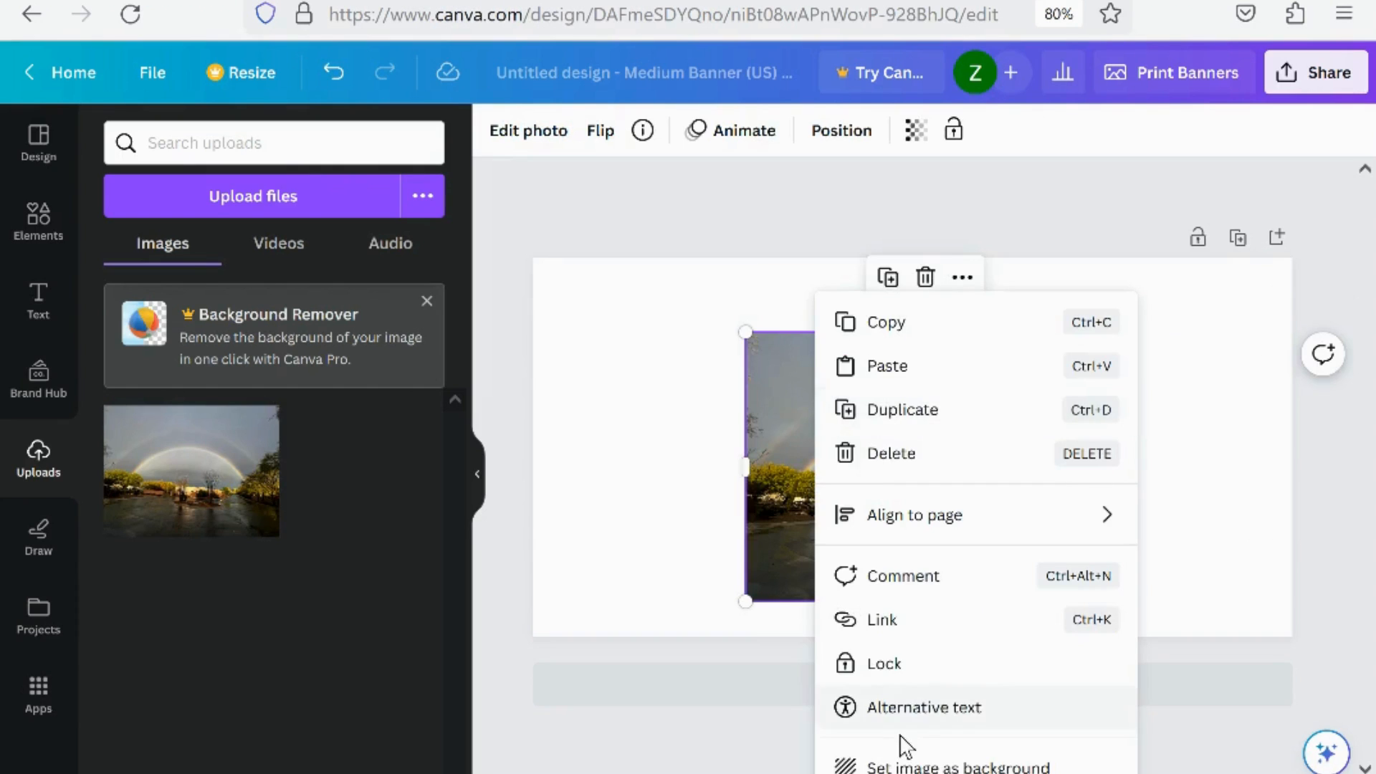
pyautogui.click(913, 765)
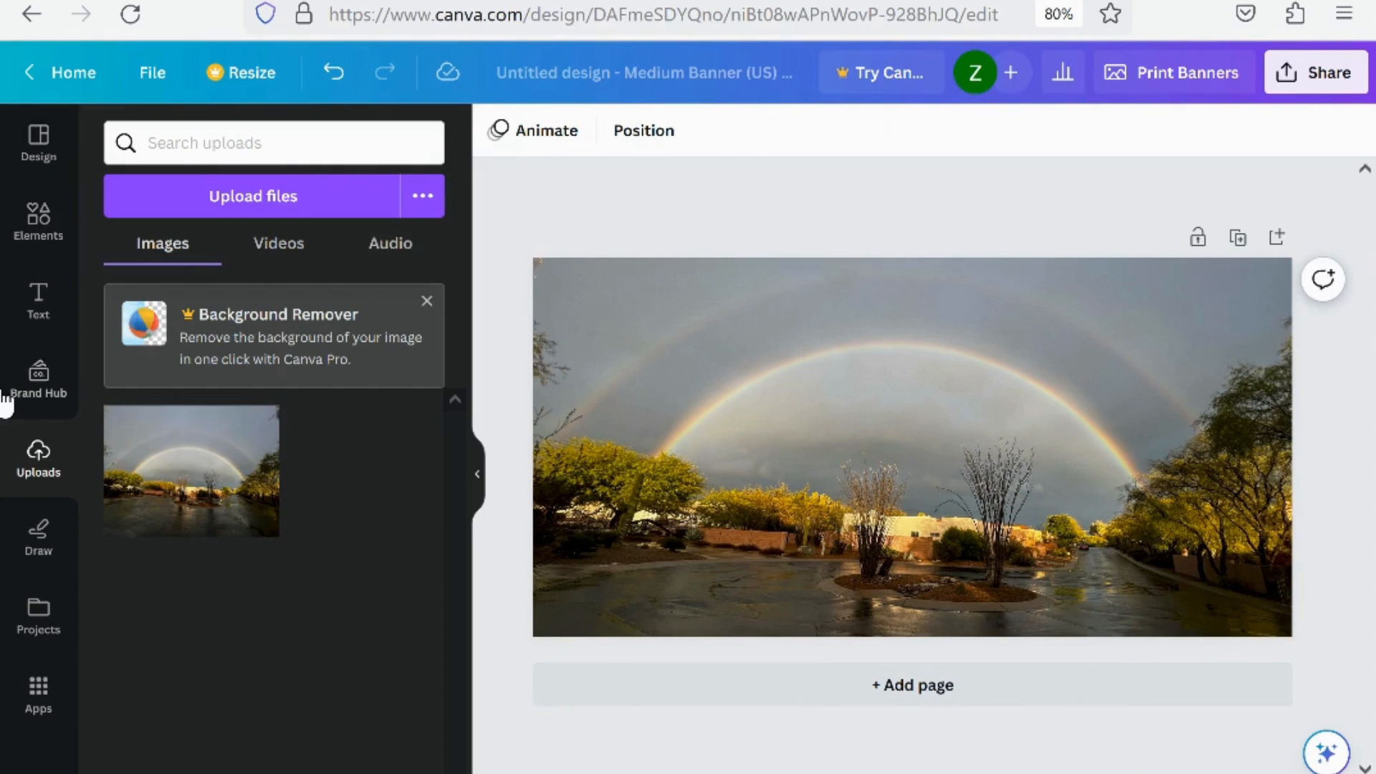
# Place the white starburst sticker in the banner's upper-right area and browse the other element categories.
pyautogui.click(36, 222)
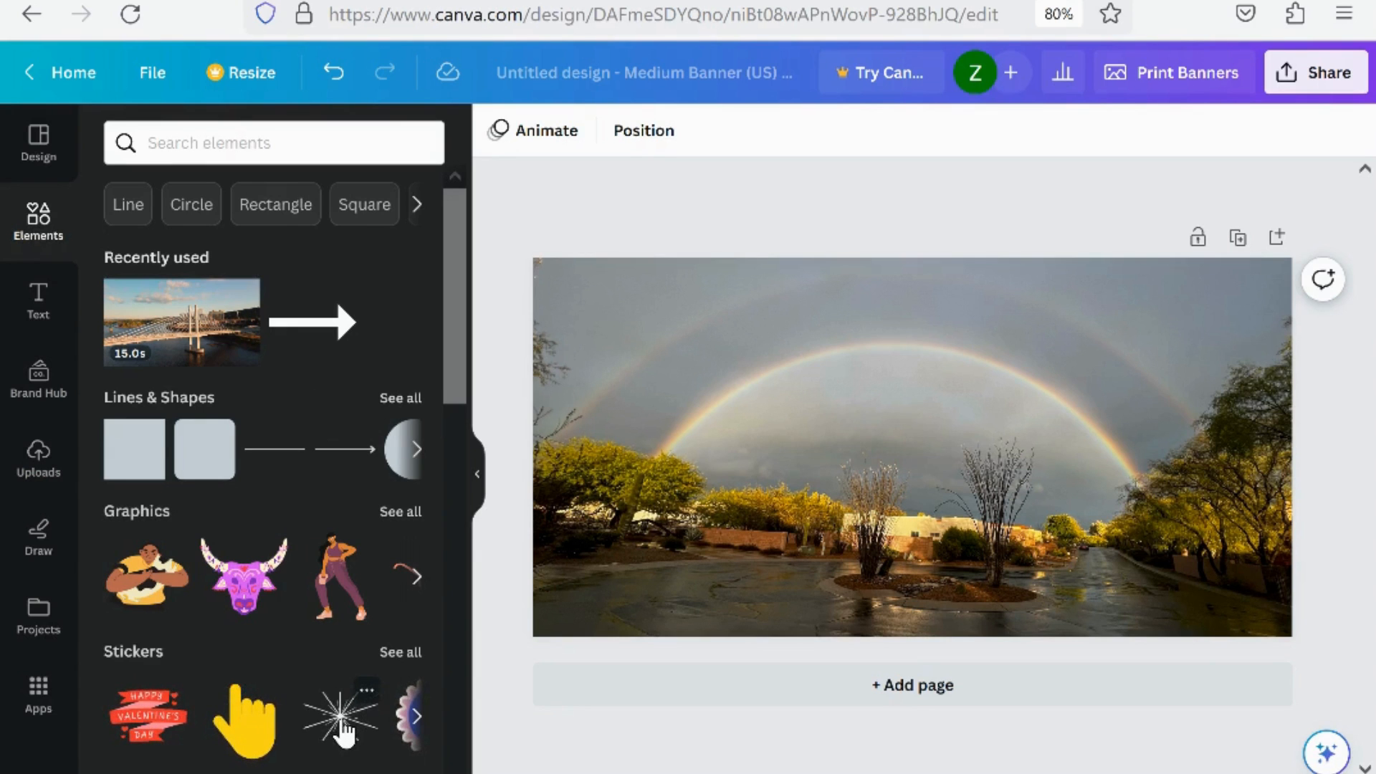
pyautogui.moveTo(407, 710); pyautogui.dragTo(834, 465)
pyautogui.scroll(-3, 365, 645)
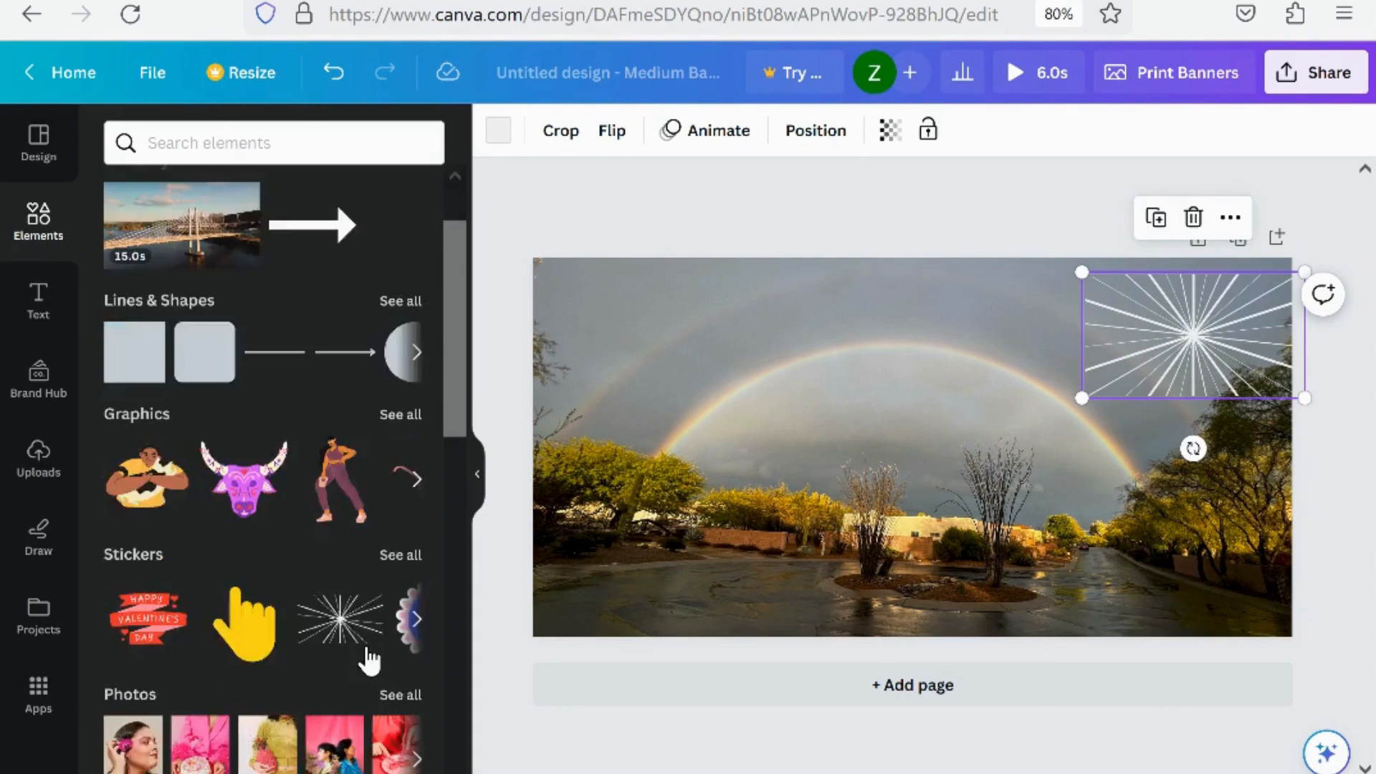
pyautogui.scroll(-10, 367, 646)
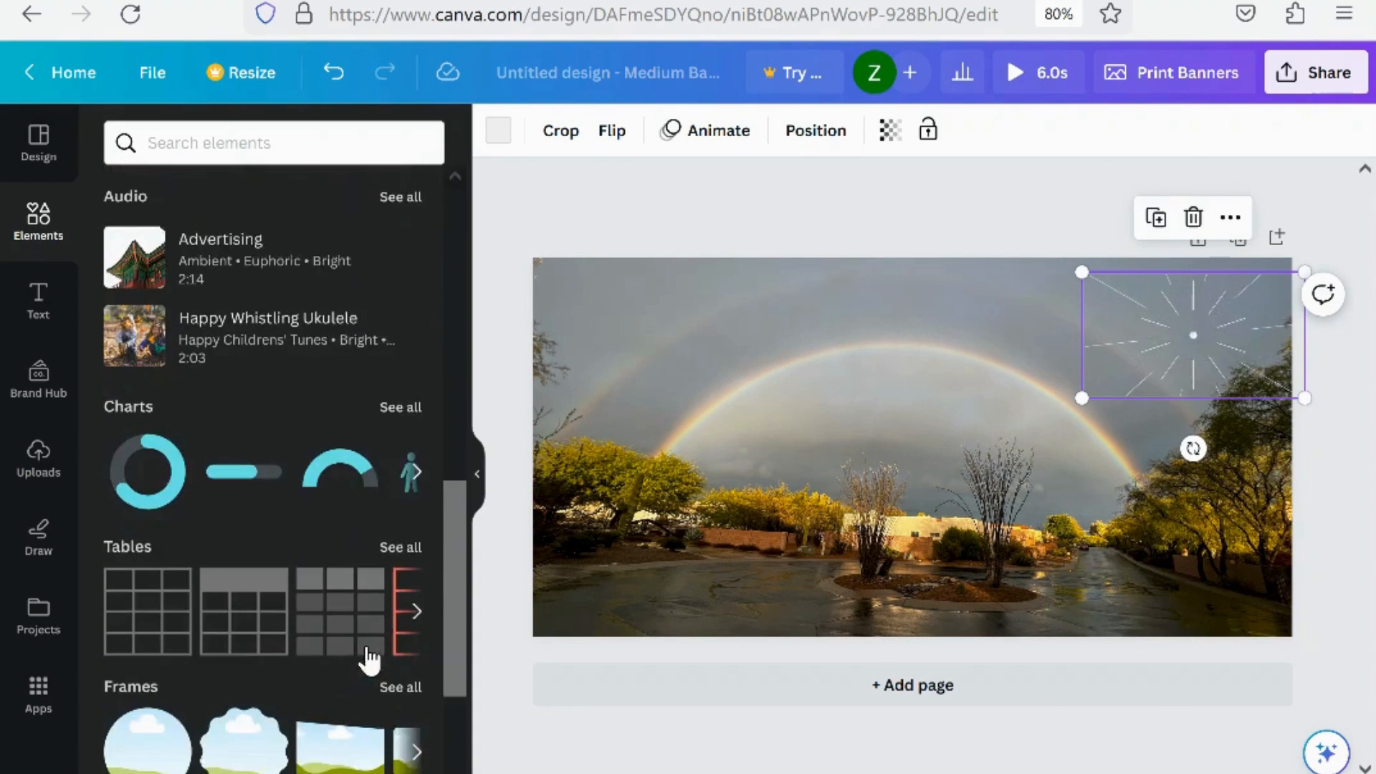
pyautogui.scroll(-8, 367, 649)
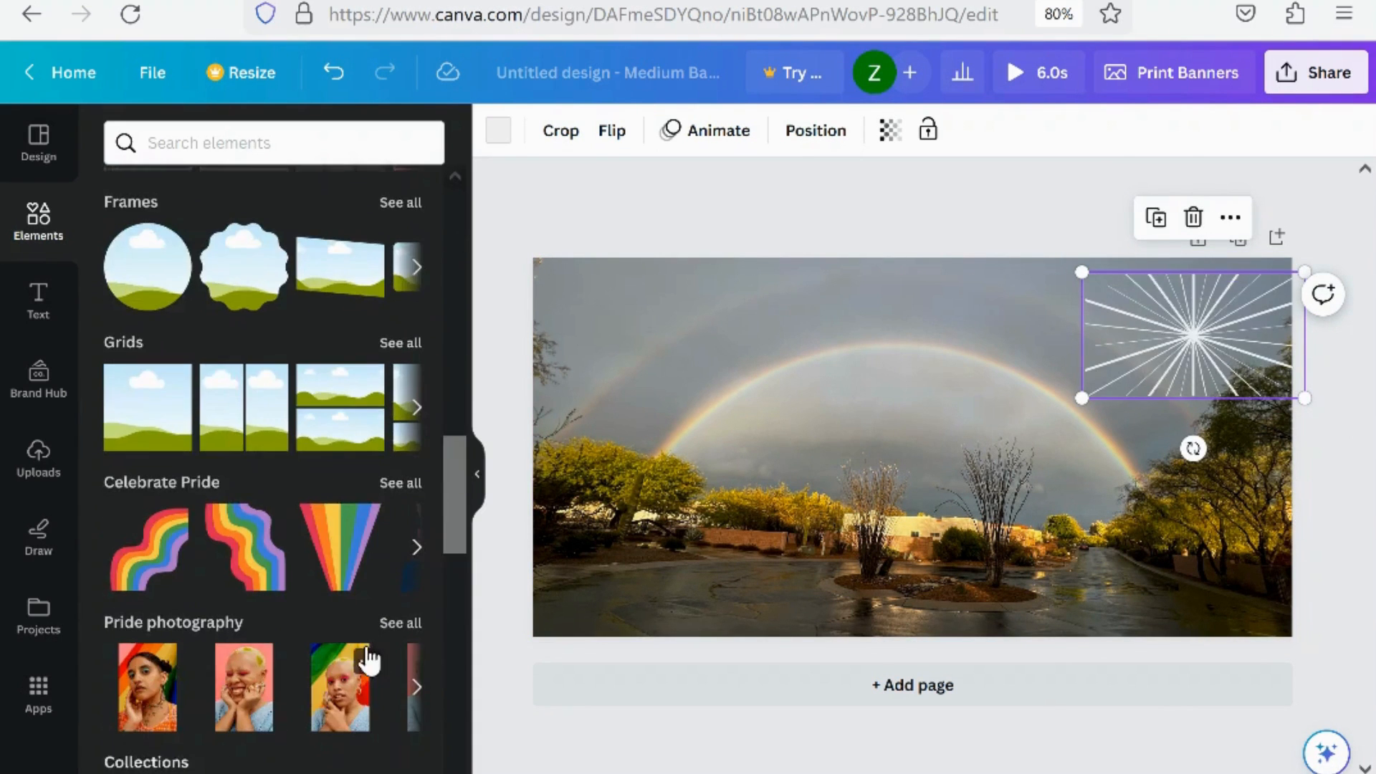
pyautogui.moveTo(455, 562); pyautogui.dragTo(455, 680)
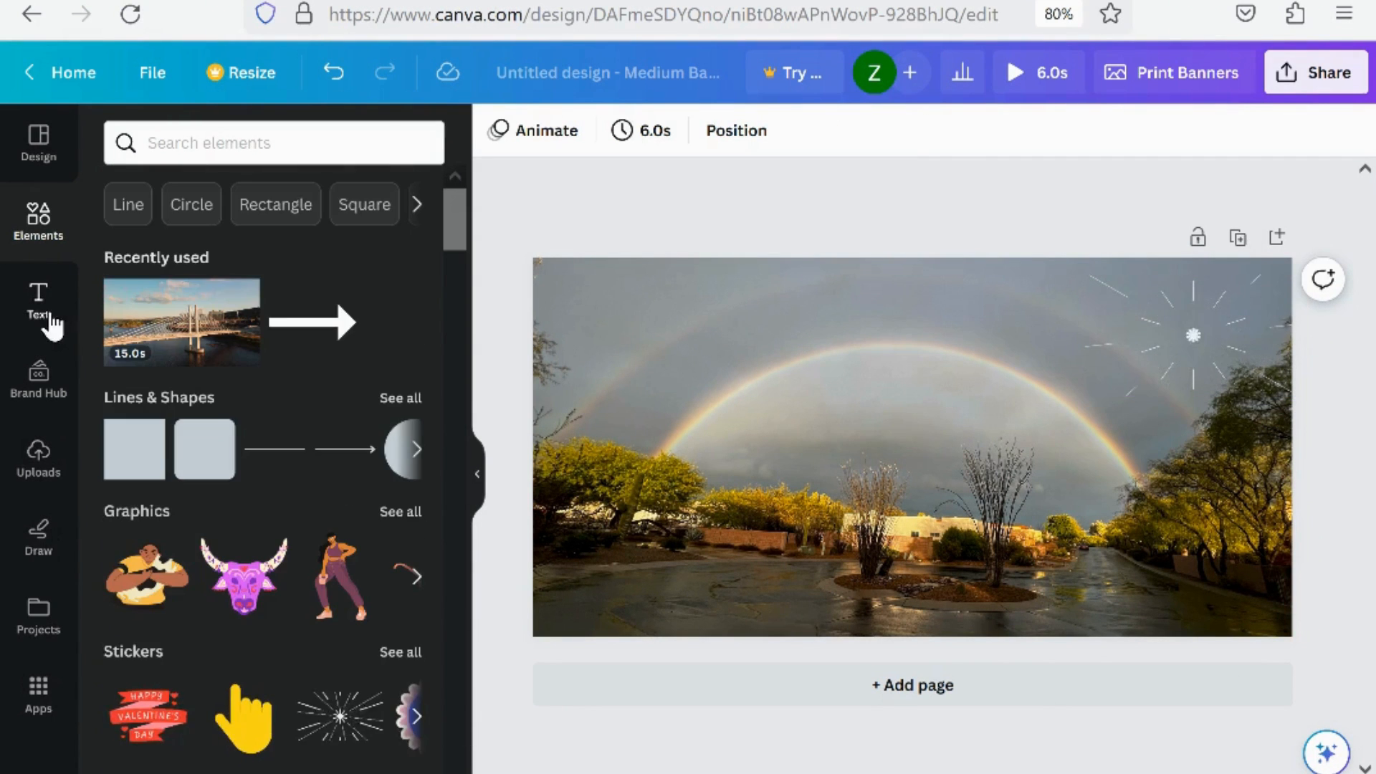
# Add a subheading reading "Home Sweet Home" to the banner.
pyautogui.click(40, 301)
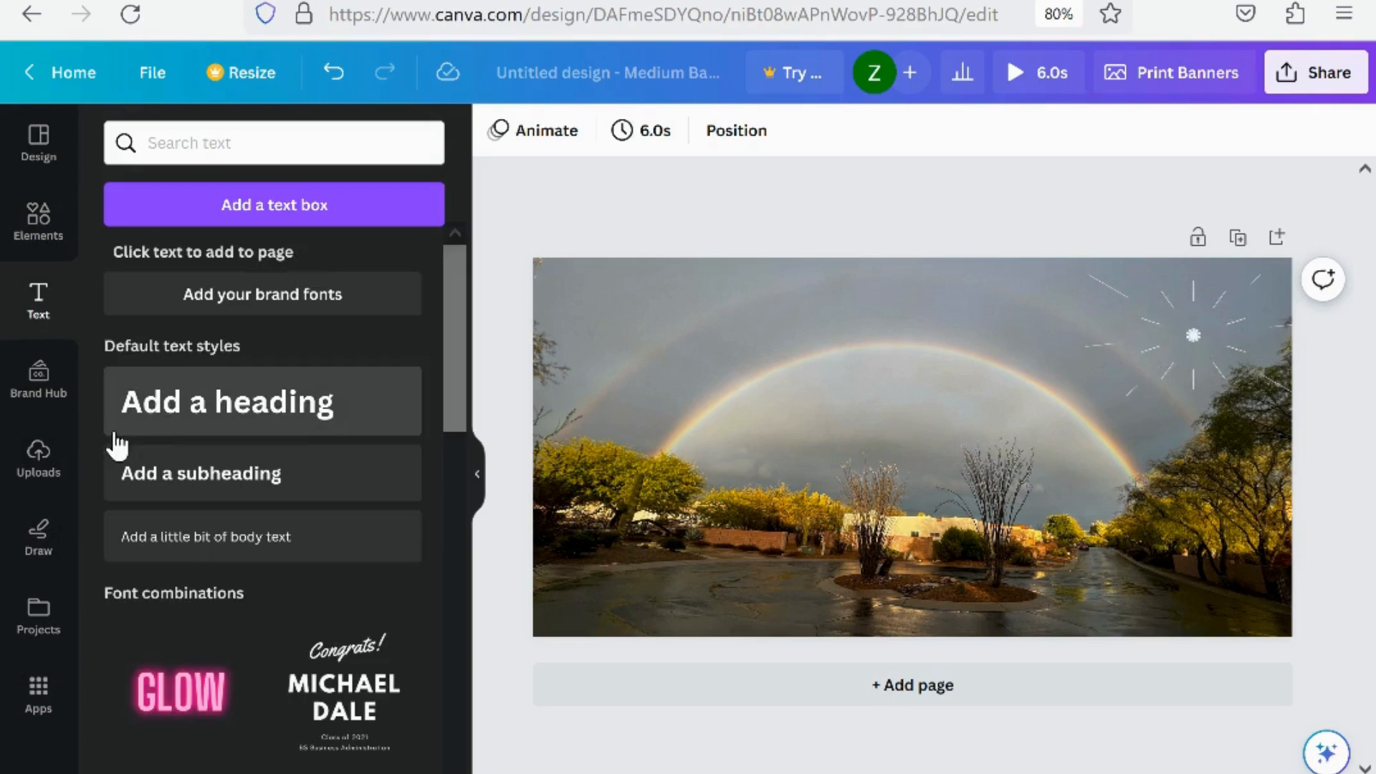
pyautogui.click(232, 483)
pyautogui.write('H')
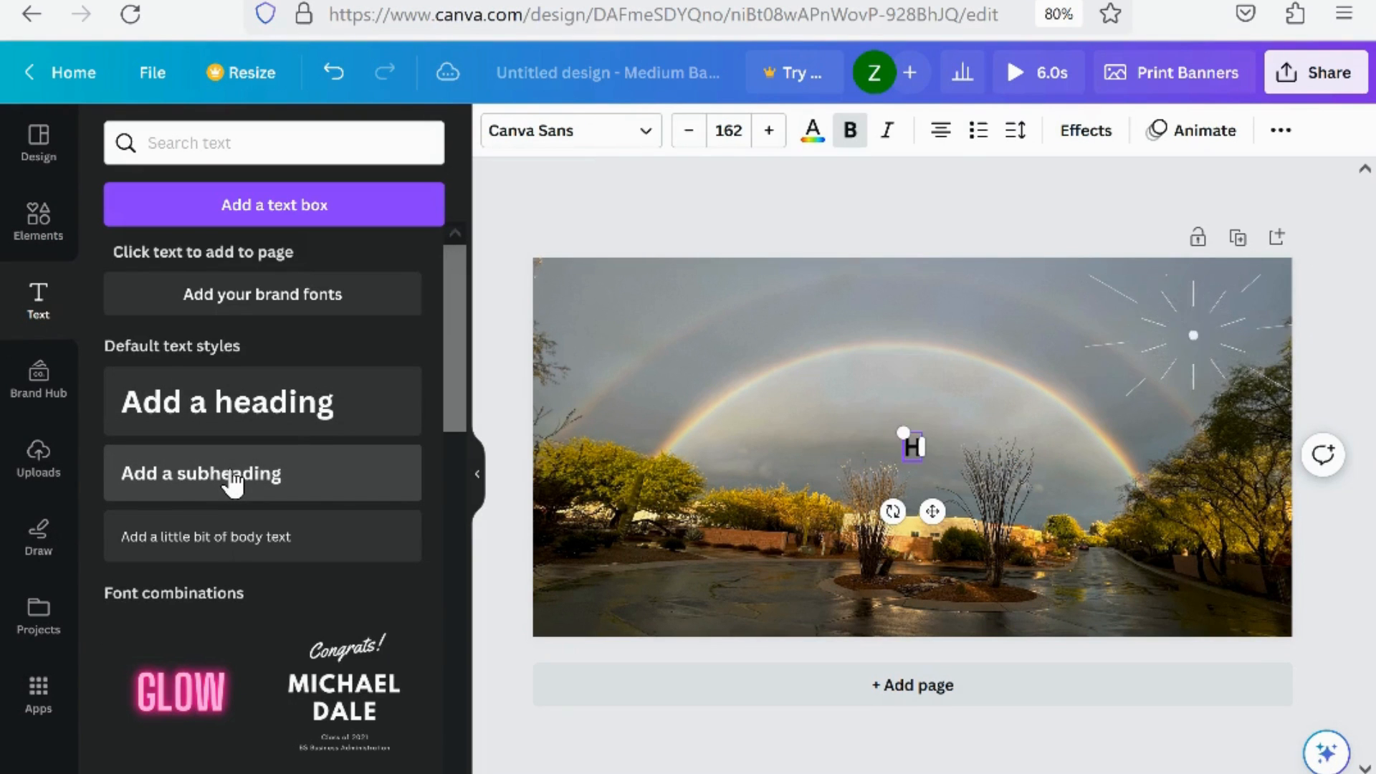
pyautogui.write('ome Sweet Home')
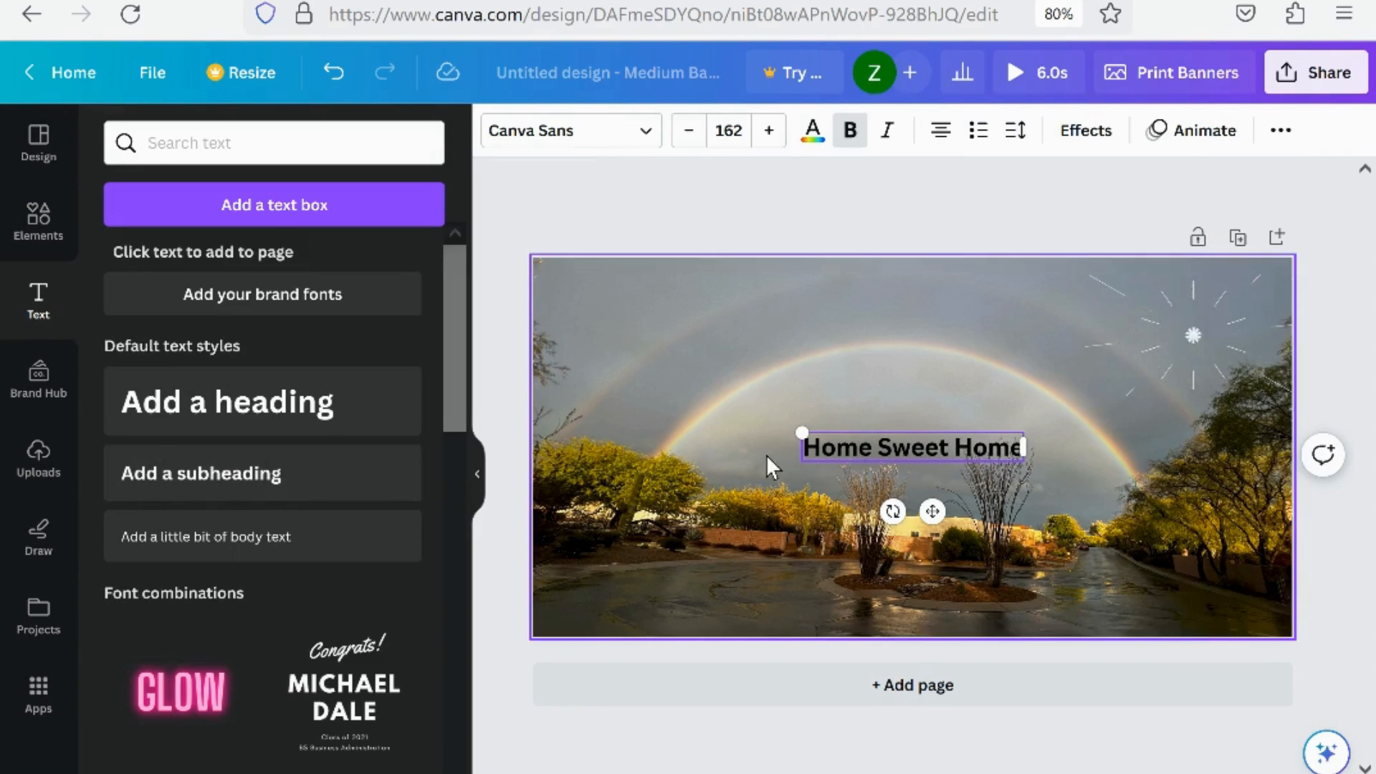
# Color the "Home Sweet Home" text yellow and increase its font size to 176.
pyautogui.click(295, 752)
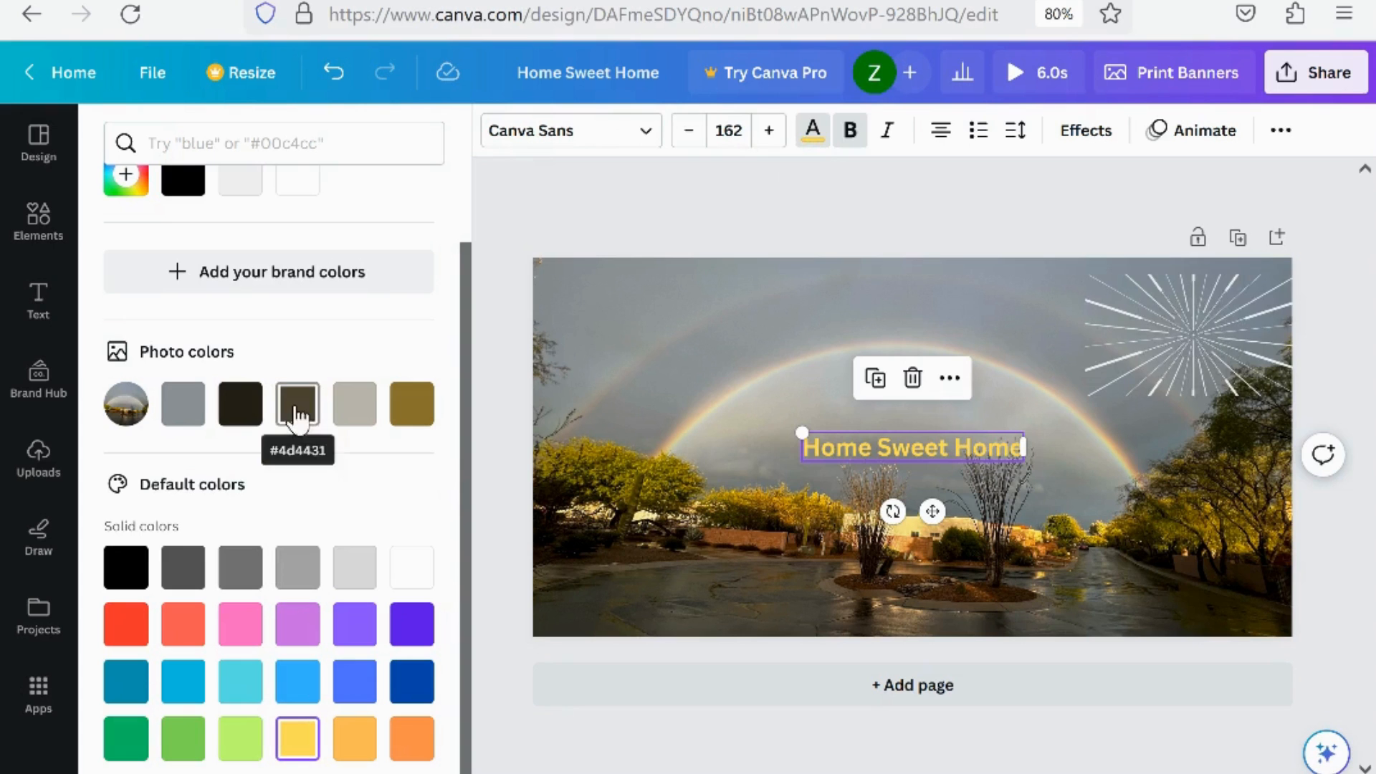
pyautogui.click(767, 131)
pyautogui.click(767, 131)
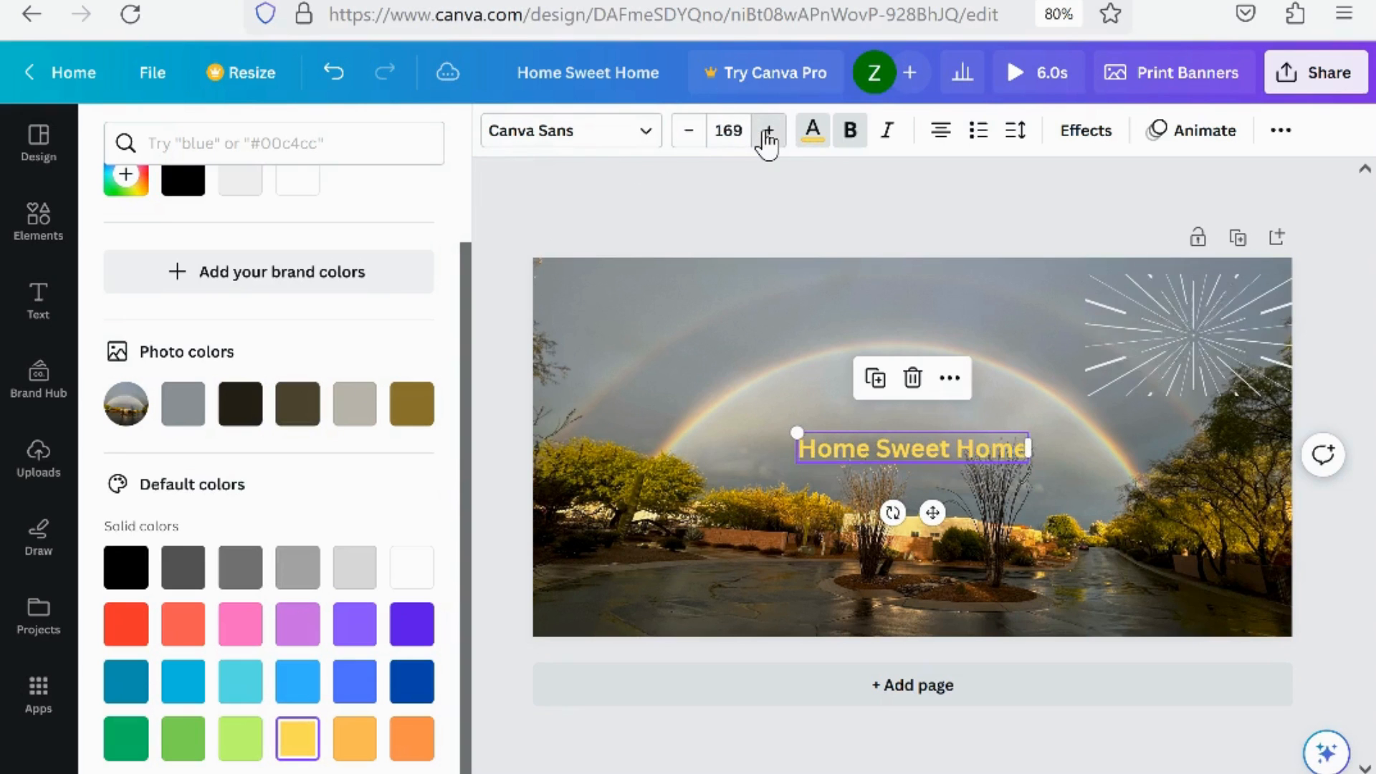
pyautogui.click(767, 131)
pyautogui.click(766, 131)
# Move the "Home Sweet Home" text to the bottom center of the banner and change its font to Telegraf.
pyautogui.moveTo(932, 515); pyautogui.dragTo(920, 664)
pyautogui.click(647, 136)
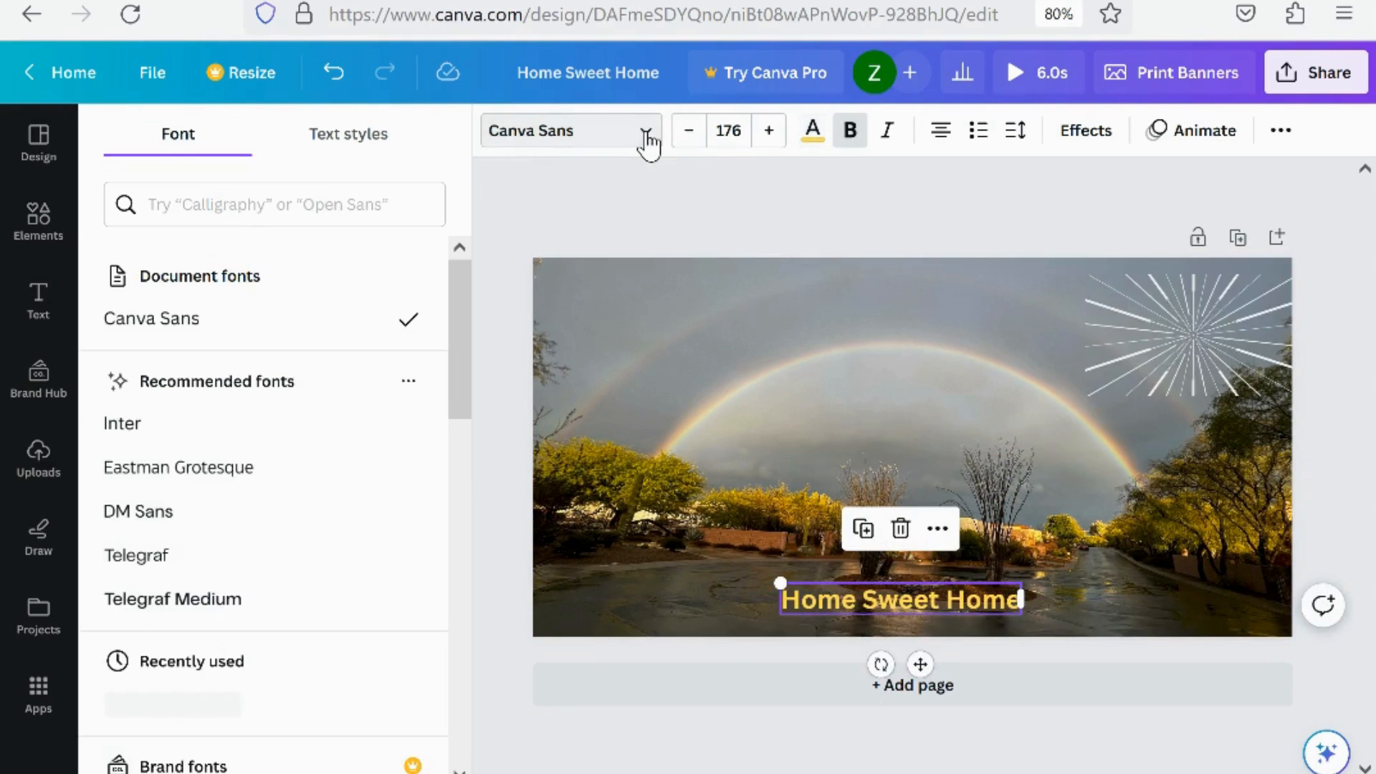
pyautogui.click(163, 562)
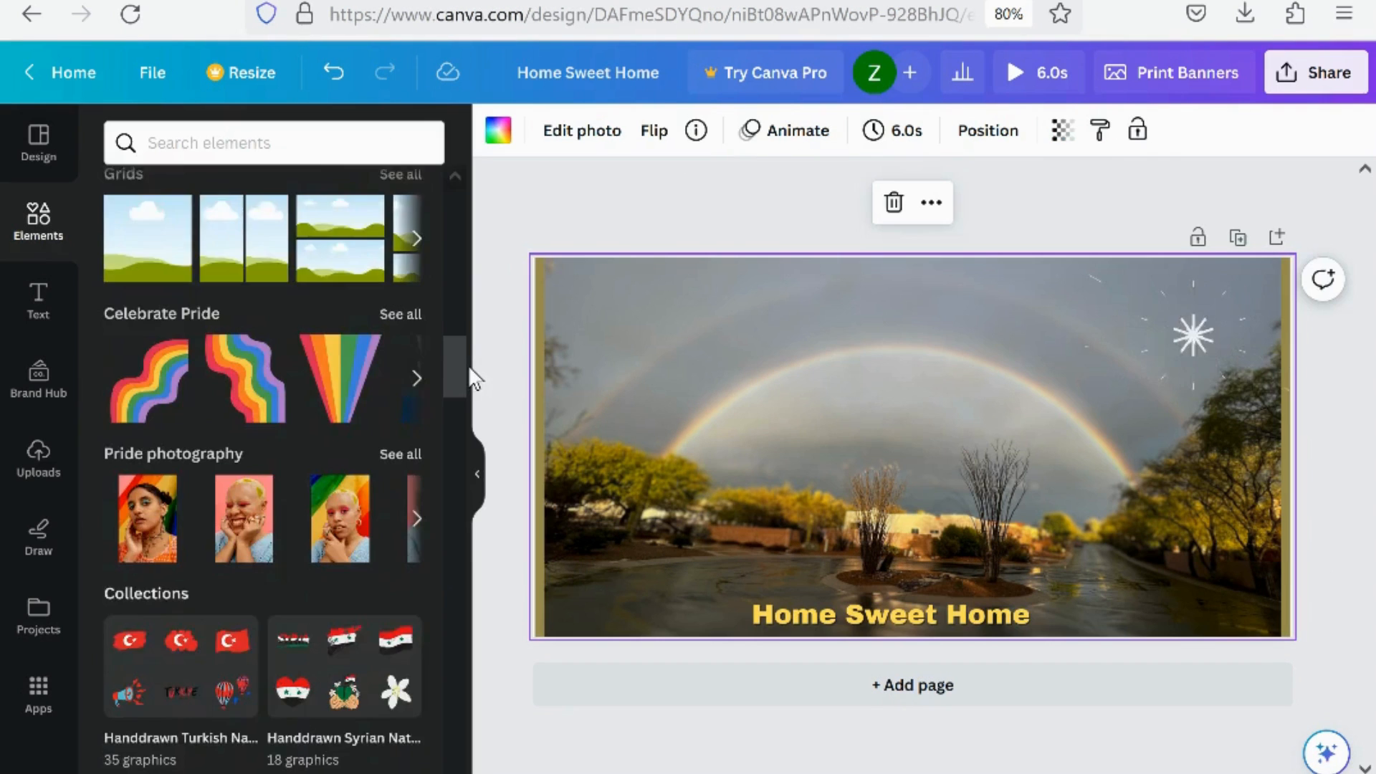
# Browse the grids, Pride graphics and themed collections among the available design elements.
pyautogui.scroll(-5, 468, 373)
pyautogui.scroll(-5, 470, 396)
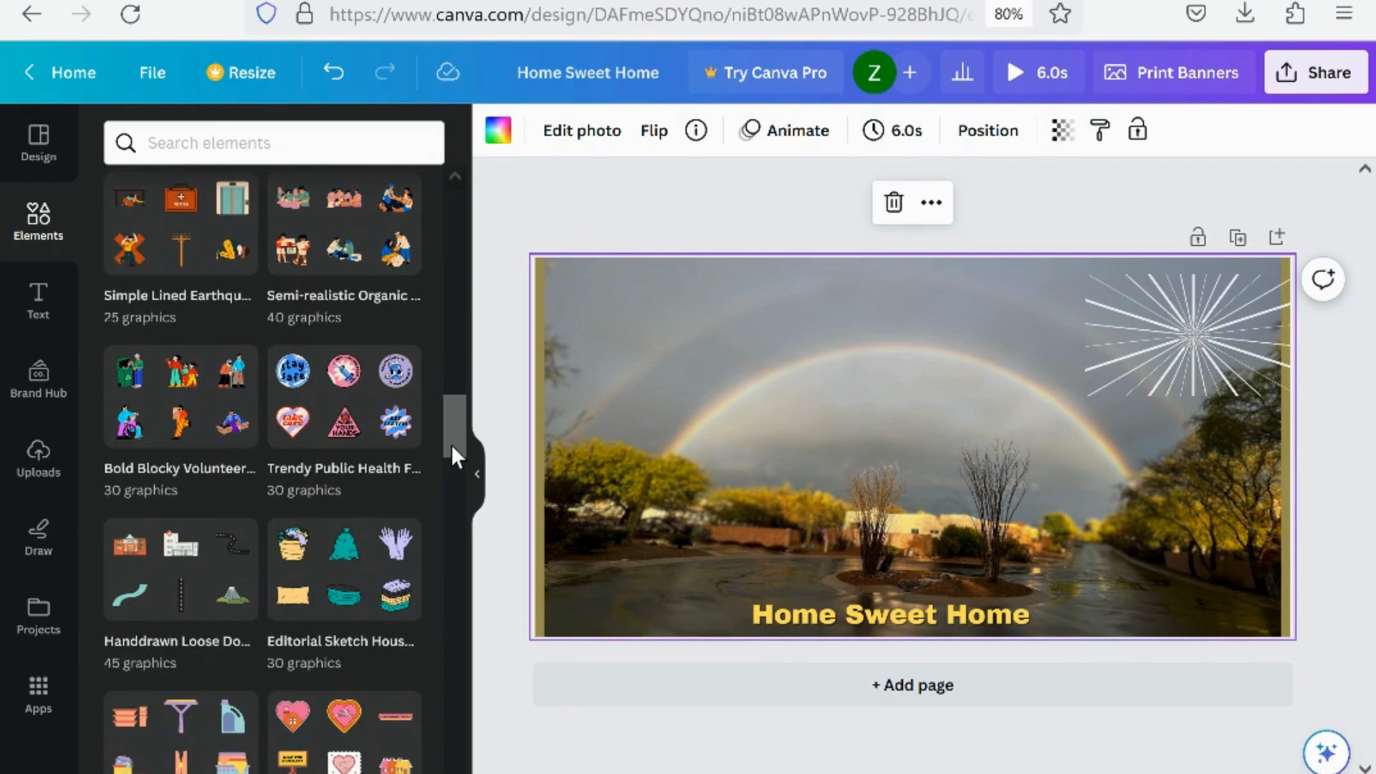
pyautogui.moveTo(450, 444); pyautogui.dragTo(461, 209)
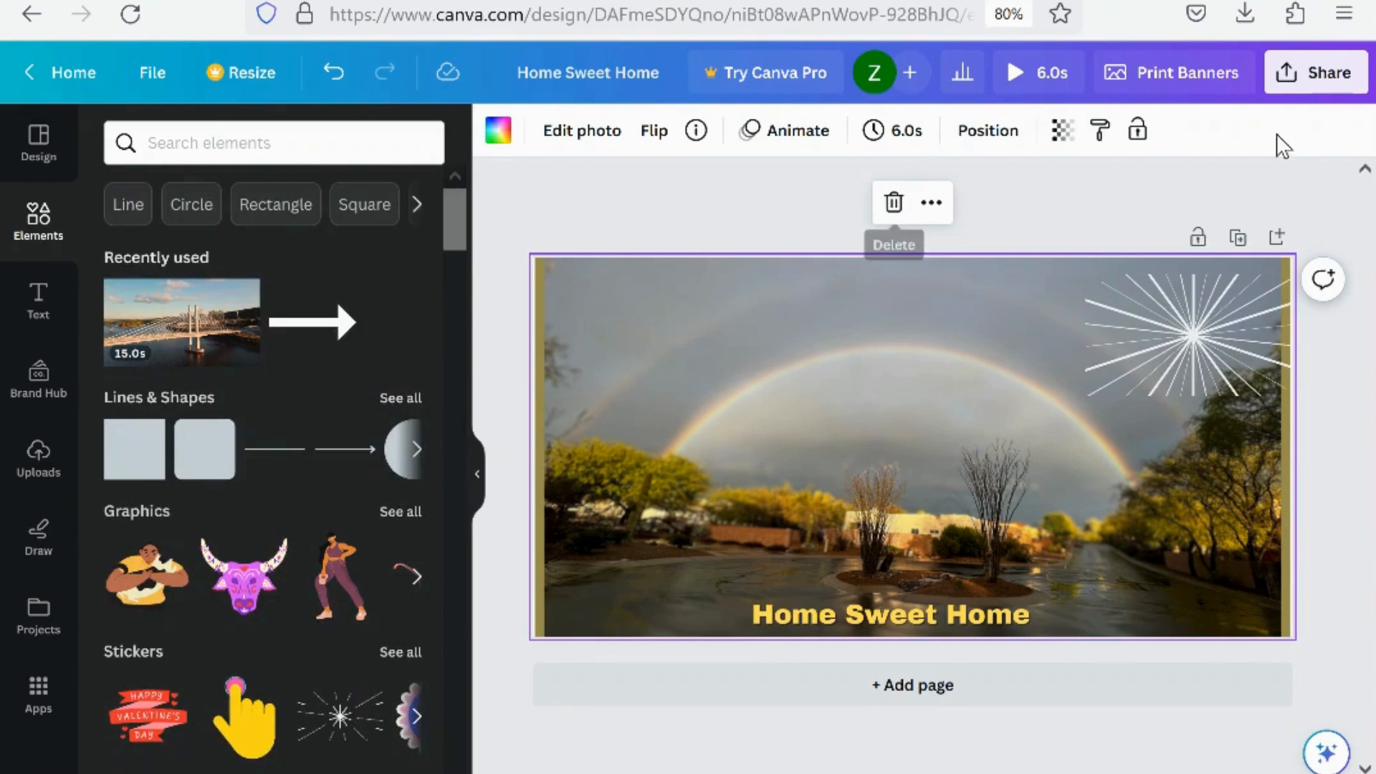
# Download the finished banner as a JPG file.
pyautogui.click(1294, 84)
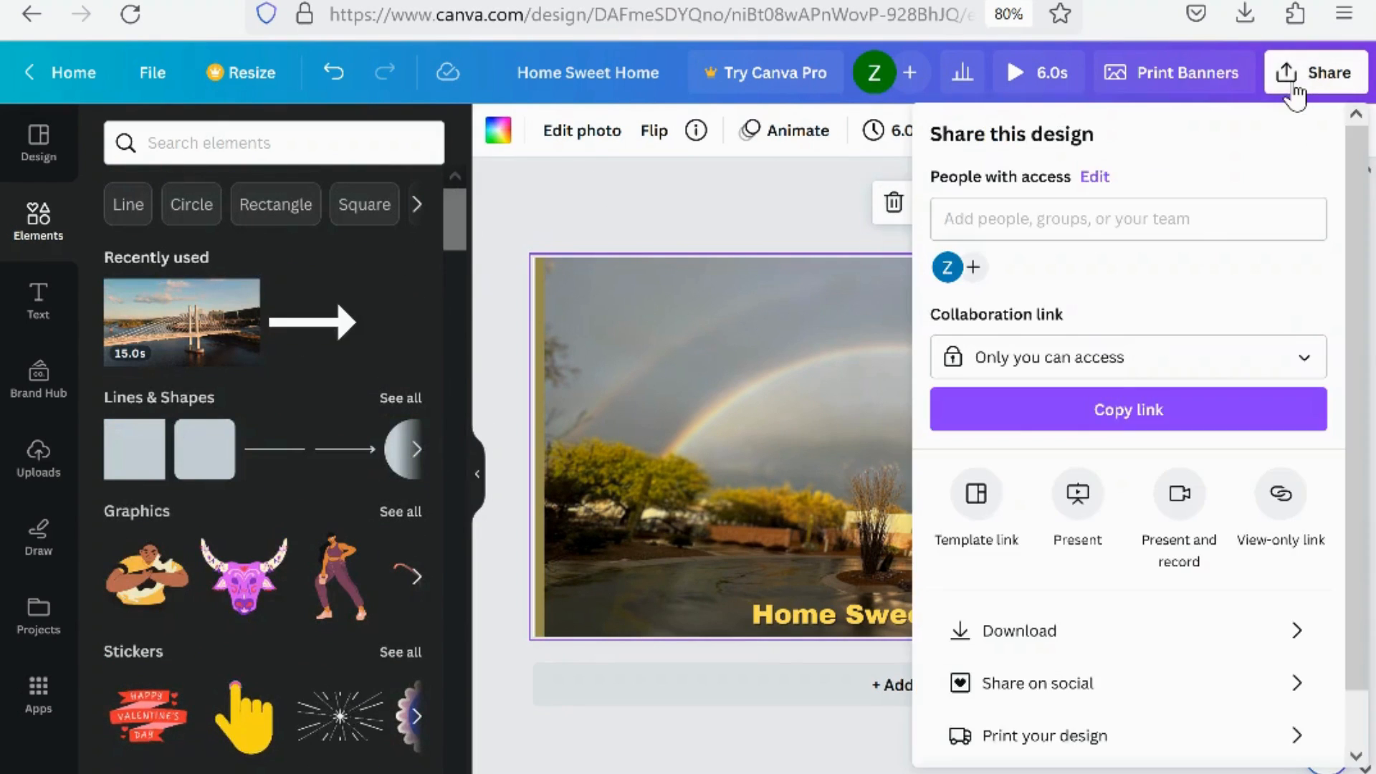
pyautogui.click(1036, 631)
pyautogui.click(1327, 237)
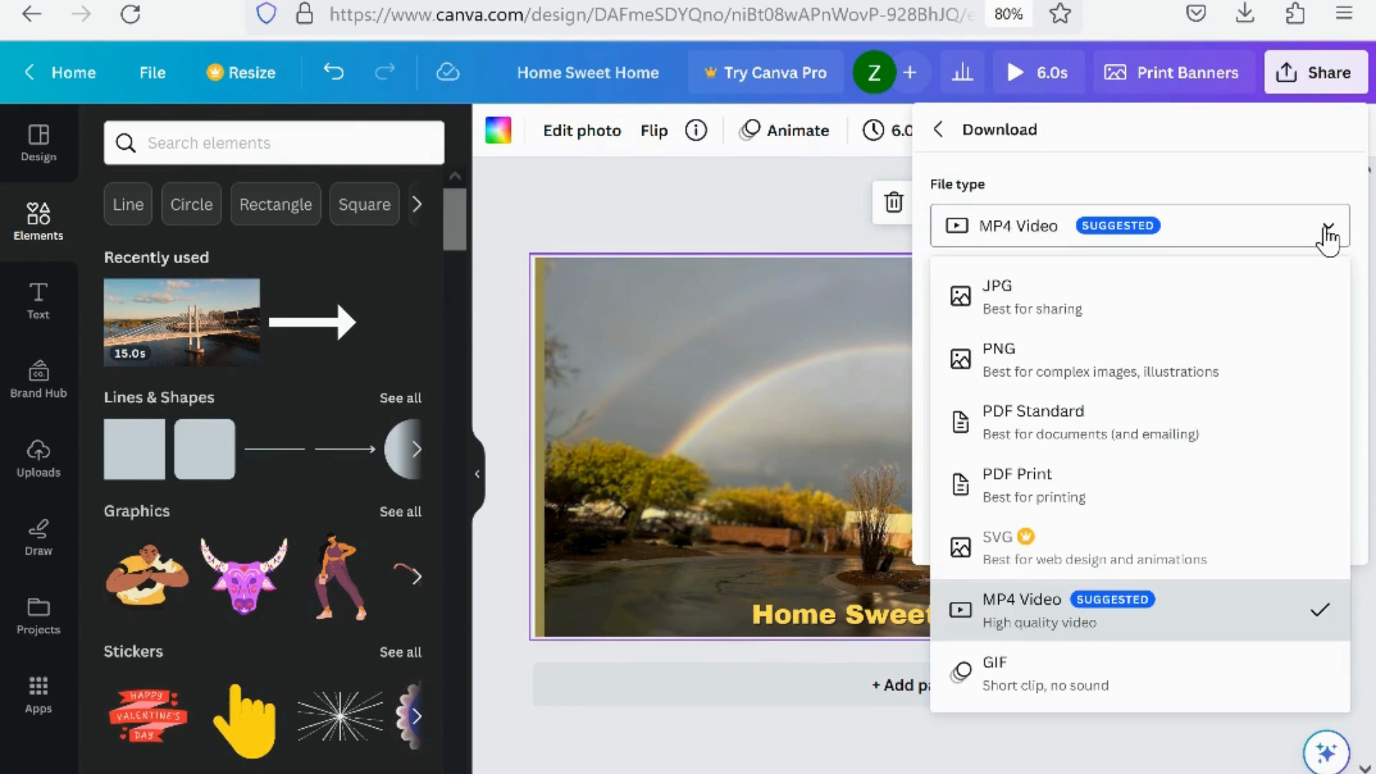
pyautogui.click(1044, 287)
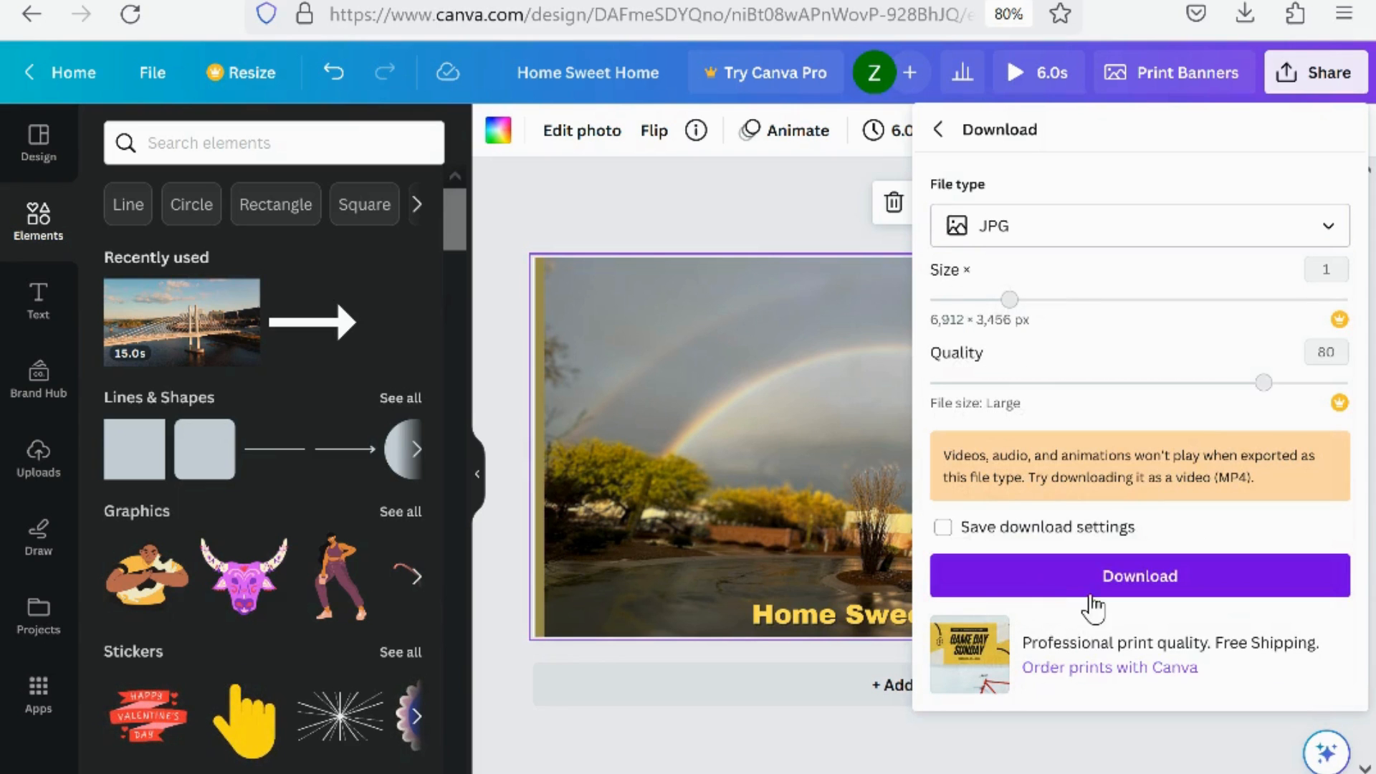
pyautogui.click(1133, 590)
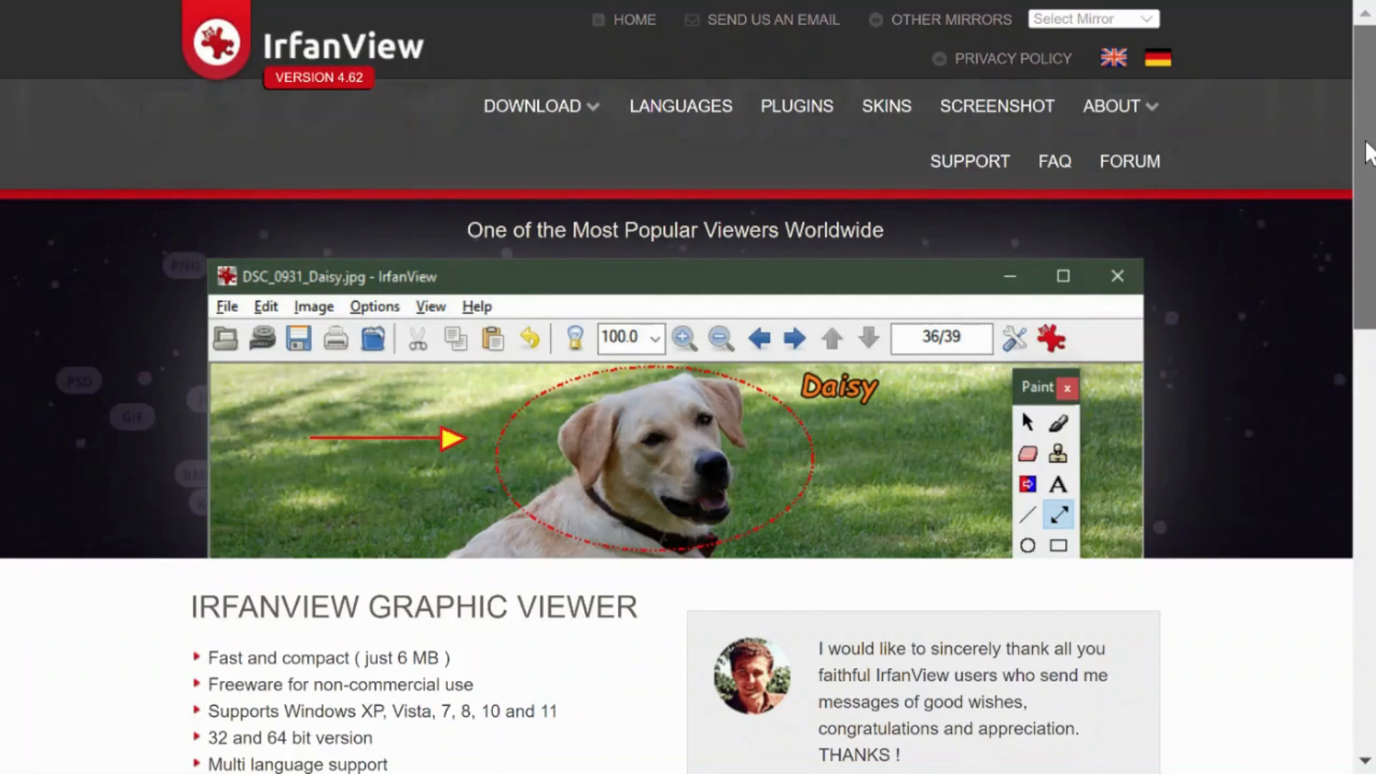
# Read the feature overview and version information on the IrfanView website.
pyautogui.scroll(-5, 688, 387)
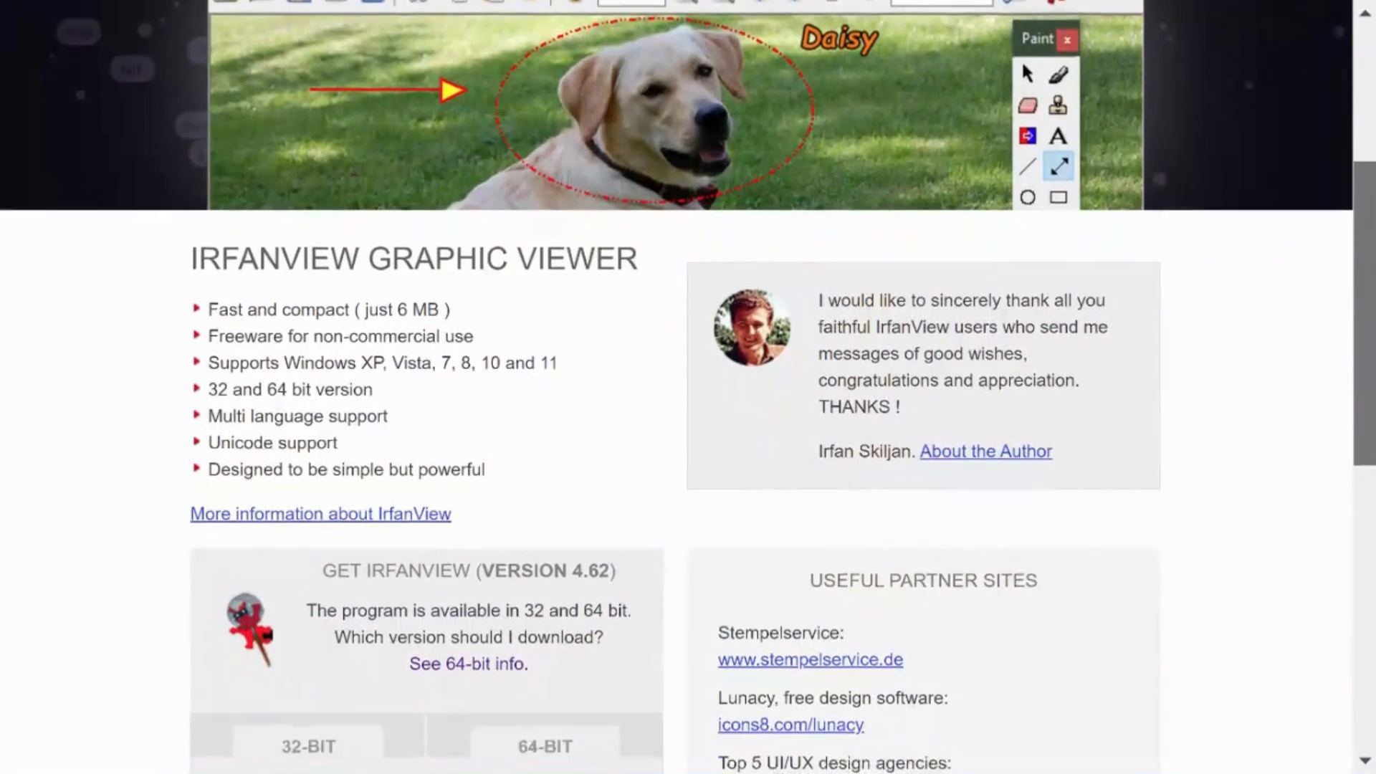
pyautogui.moveTo(1365, 313); pyautogui.dragTo(1364, 486)
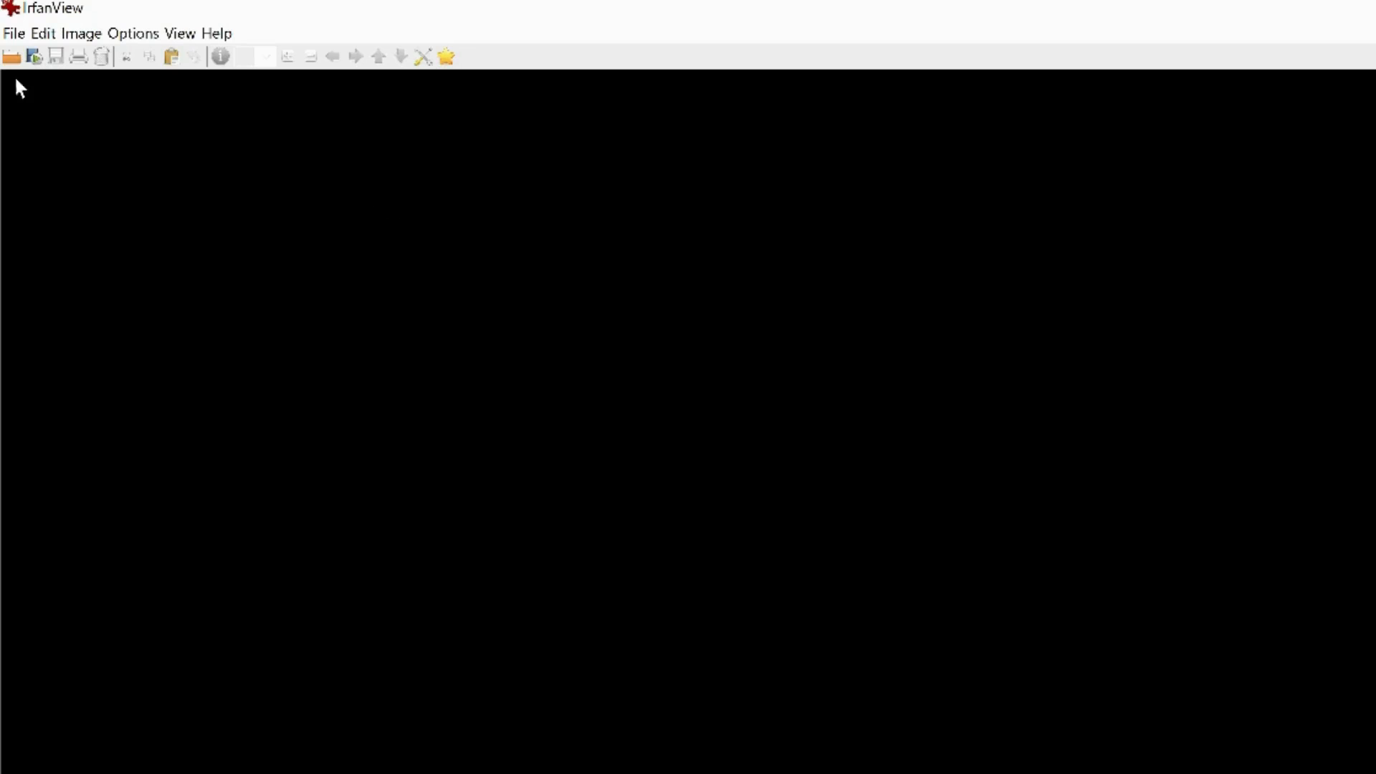
# Switch to IrfanView and open the photo IMG_0230.jpeg from the Desktop.
pyautogui.click(14, 34)
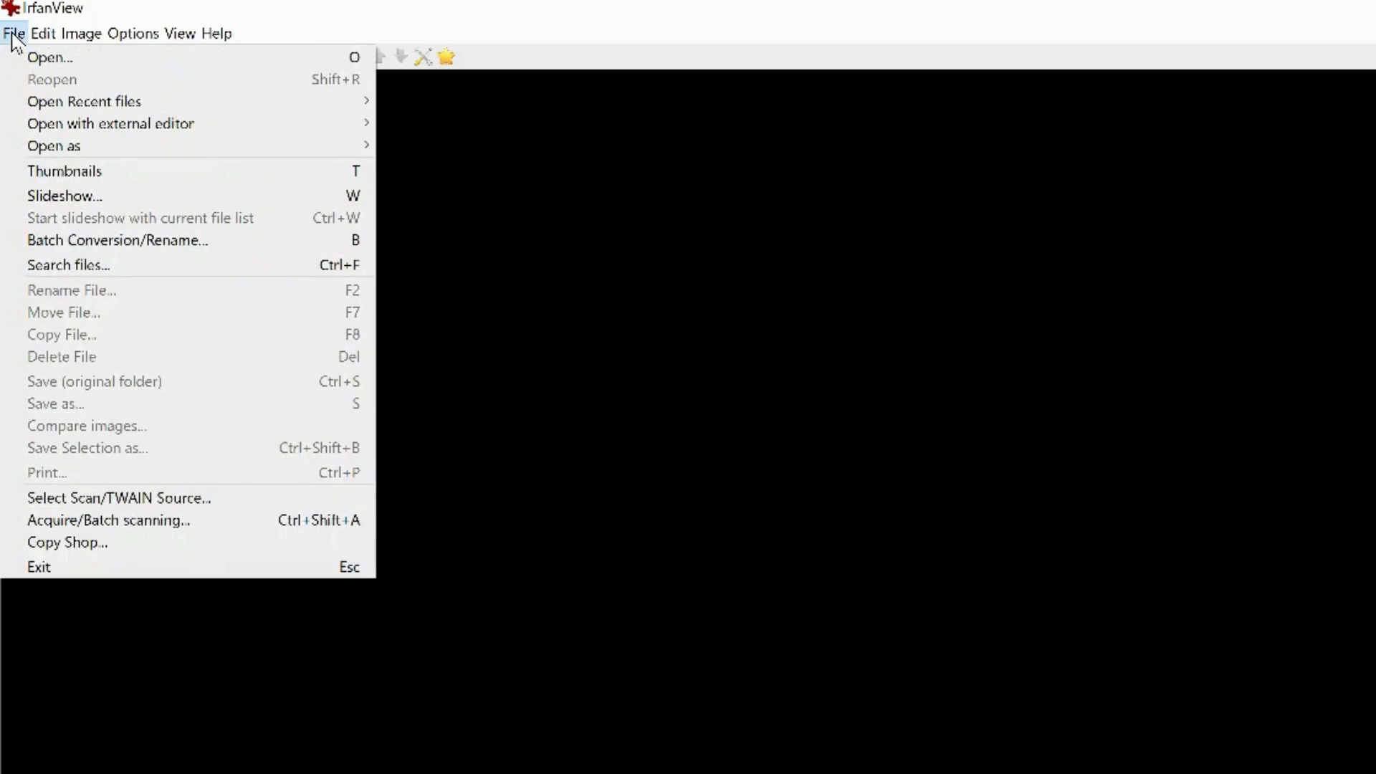
pyautogui.click(45, 59)
pyautogui.click(80, 239)
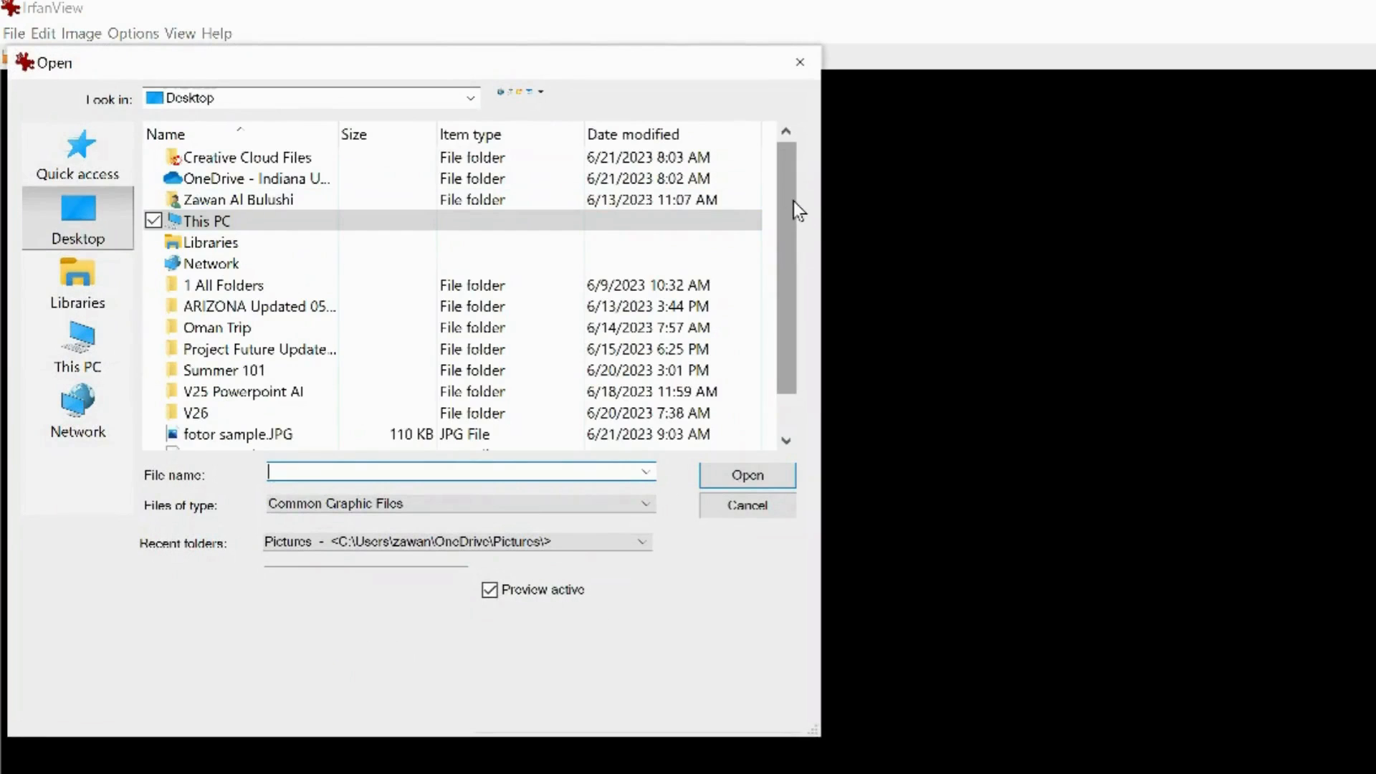
pyautogui.scroll(-1, 793, 201)
pyautogui.click(256, 414)
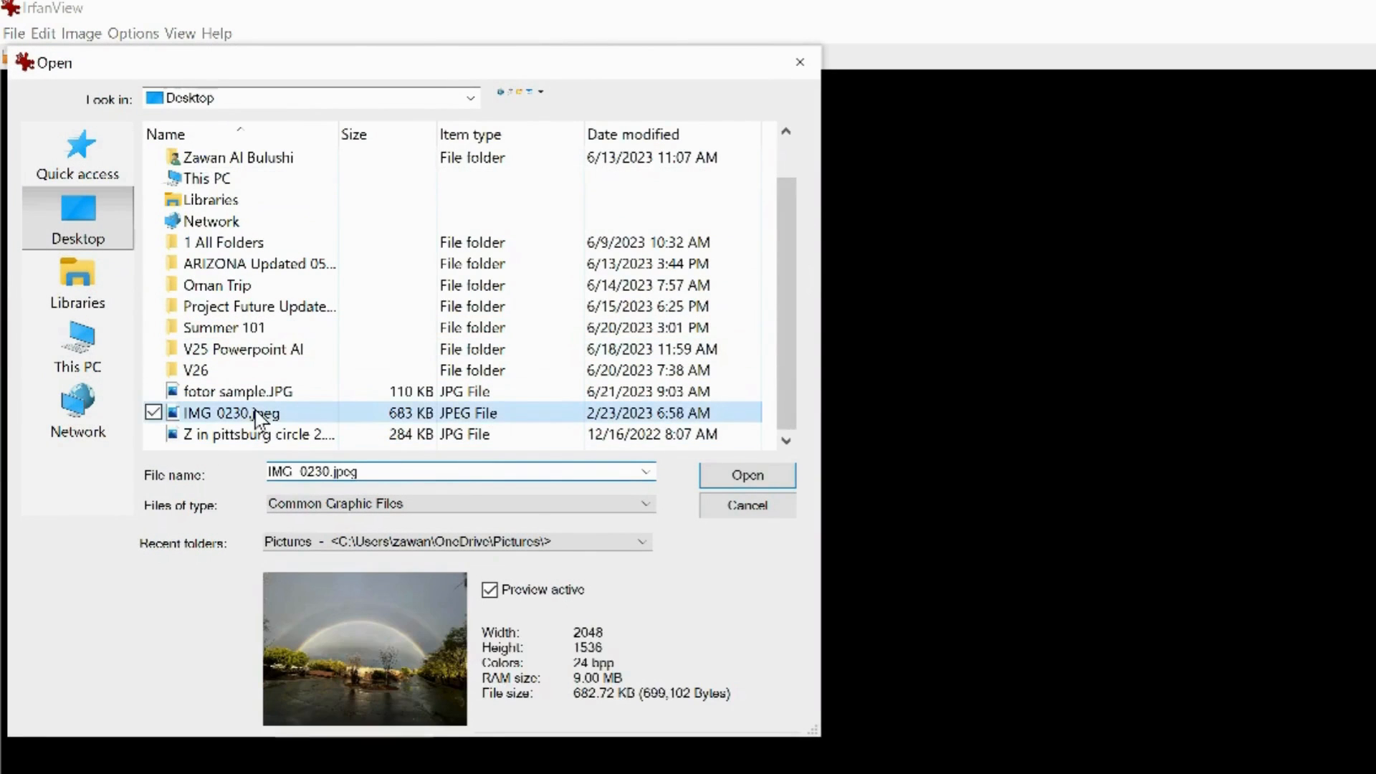
pyautogui.click(746, 475)
pyautogui.click(15, 33)
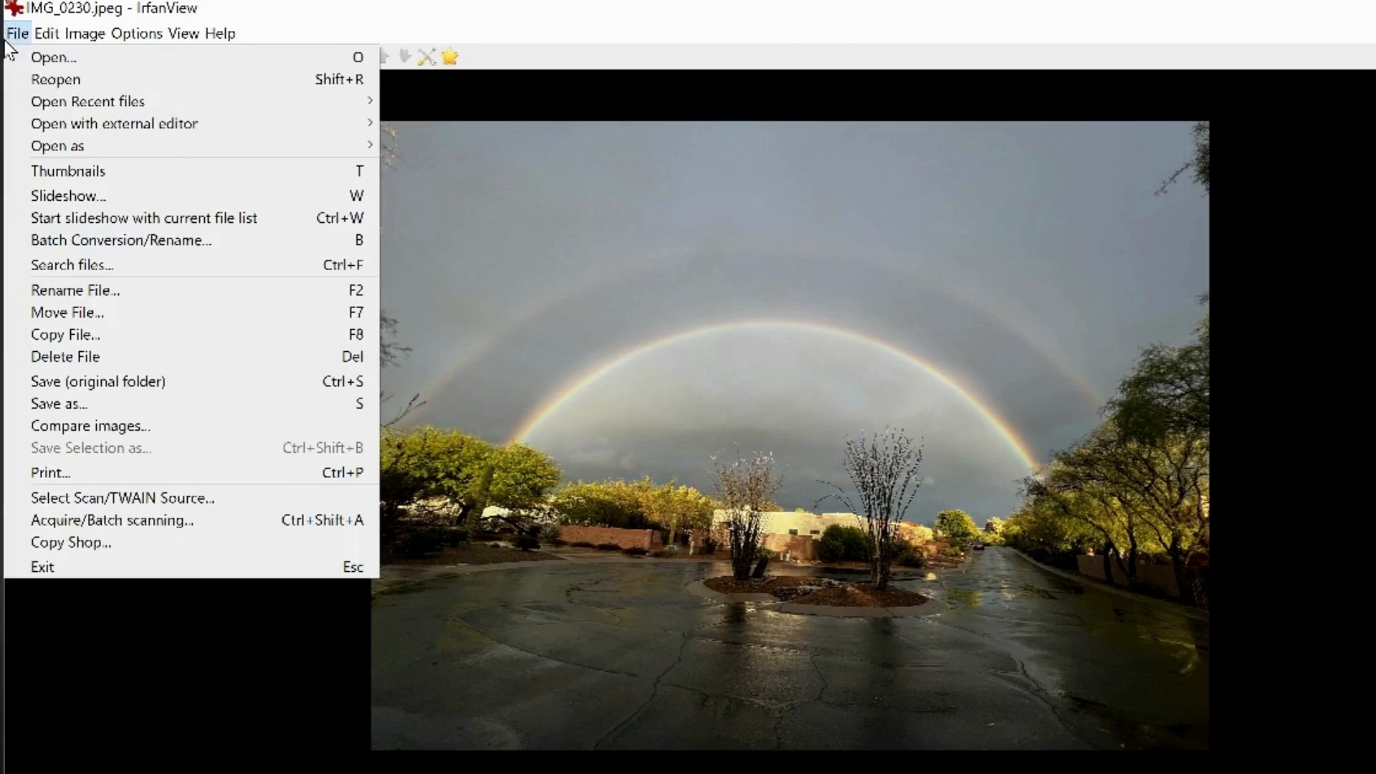
pyautogui.click(71, 41)
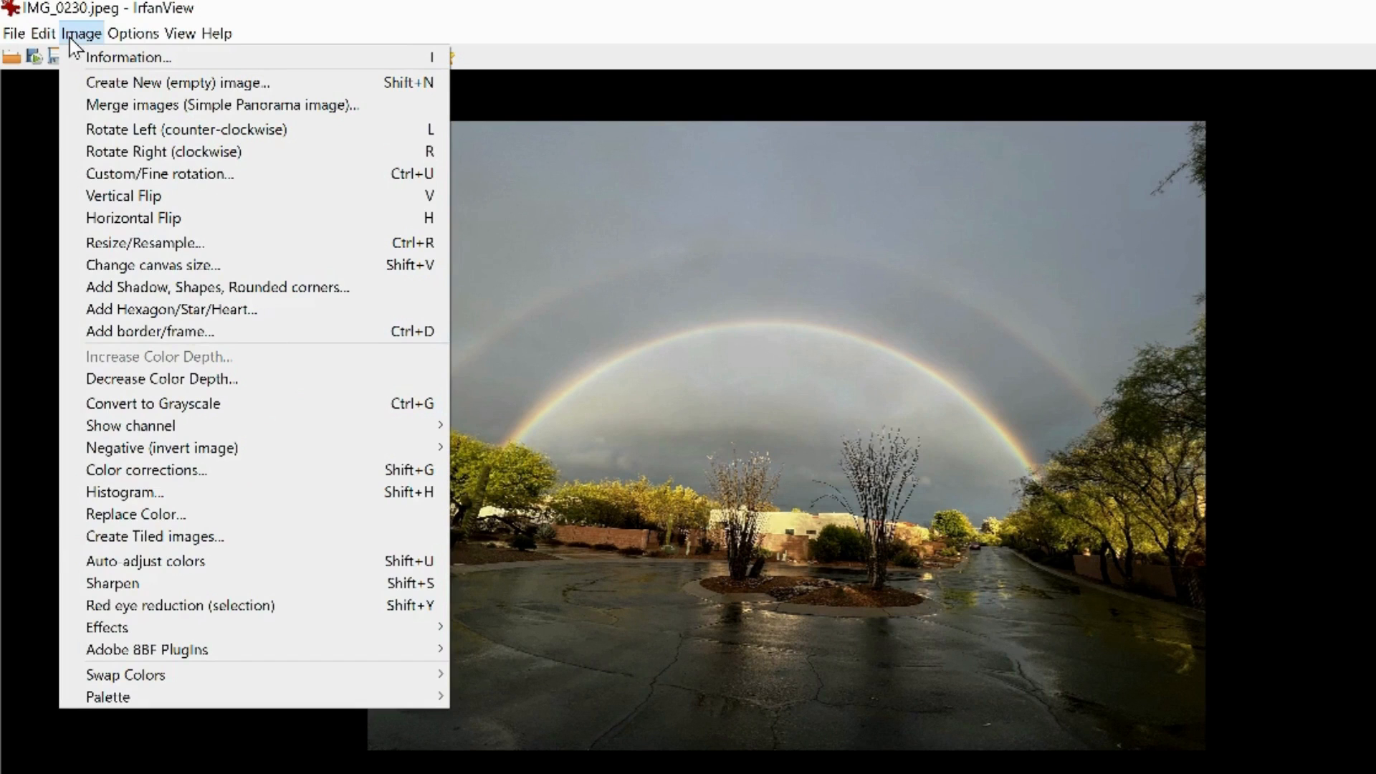
pyautogui.click(111, 514)
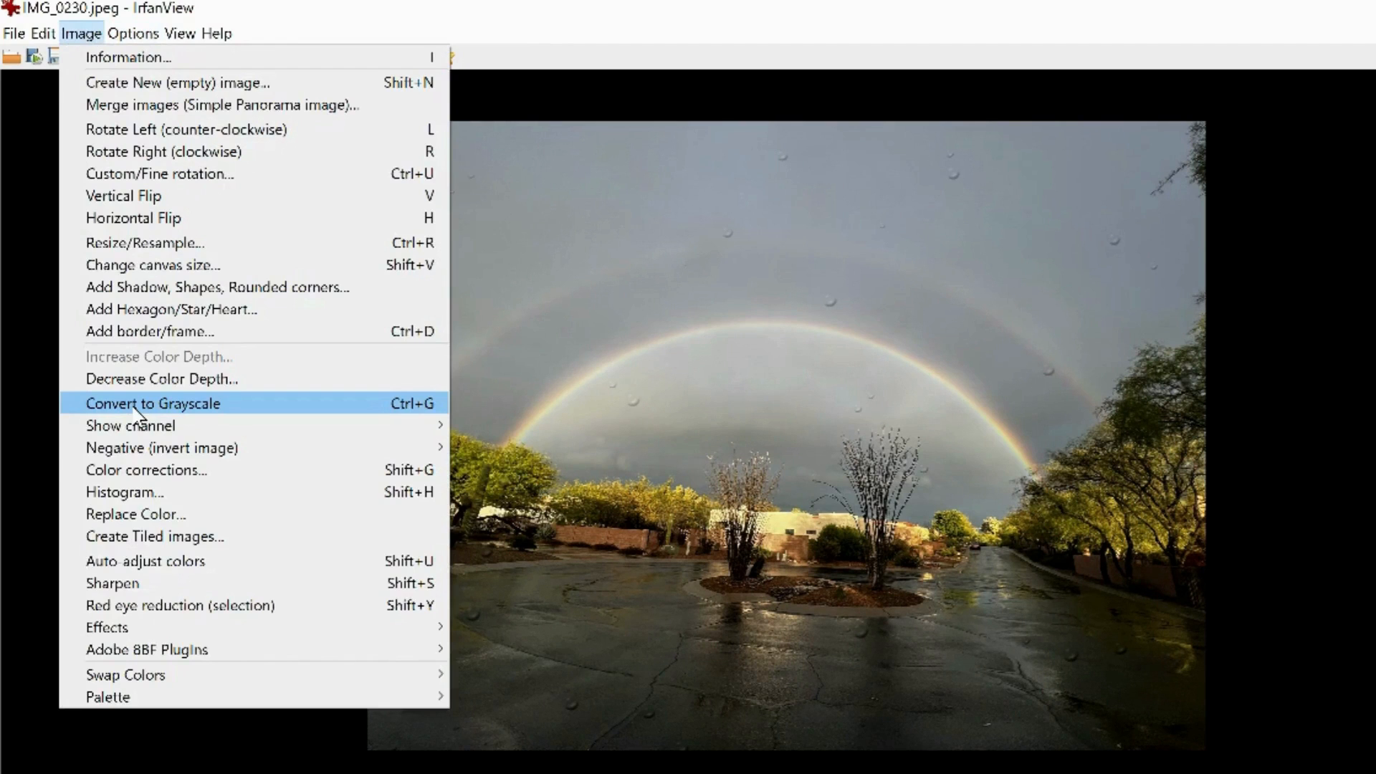
# In the color corrections, raise the photo's contrast to 11 and lower its gamma correction slightly.
pyautogui.click(133, 470)
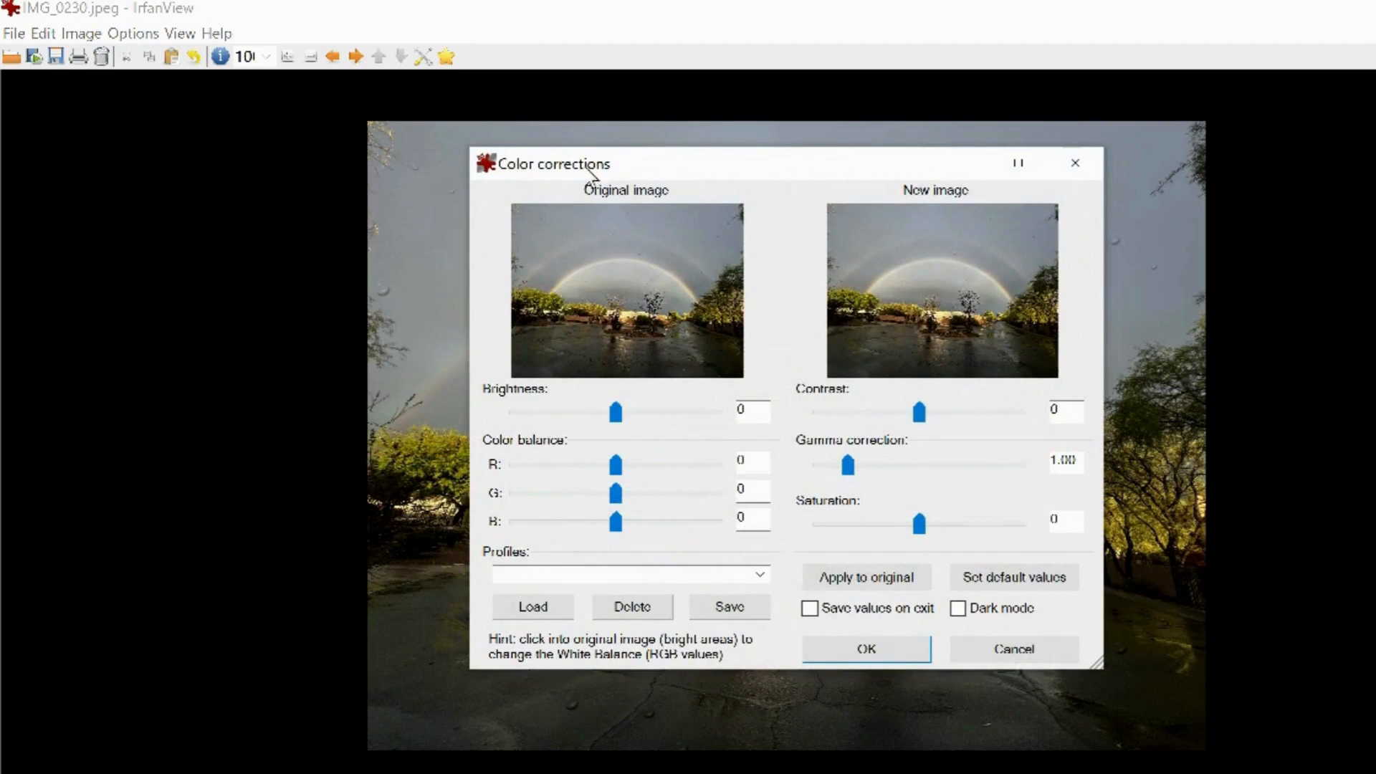
pyautogui.moveTo(919, 413); pyautogui.dragTo(932, 439)
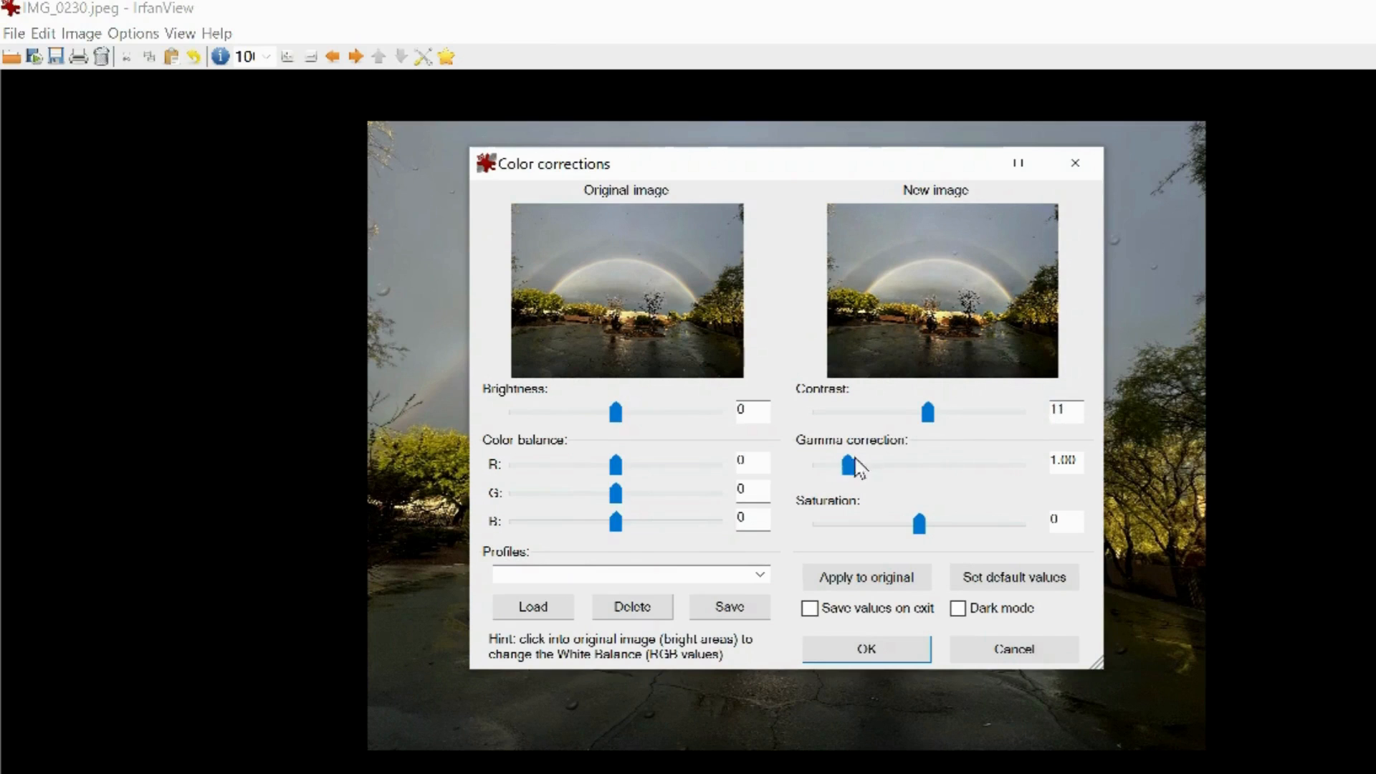
pyautogui.moveTo(846, 467)
pyautogui.mouseDown()
pyautogui.moveTo(921, 469)
pyautogui.moveTo(828, 468)
pyautogui.moveTo(840, 469)
pyautogui.mouseUp()
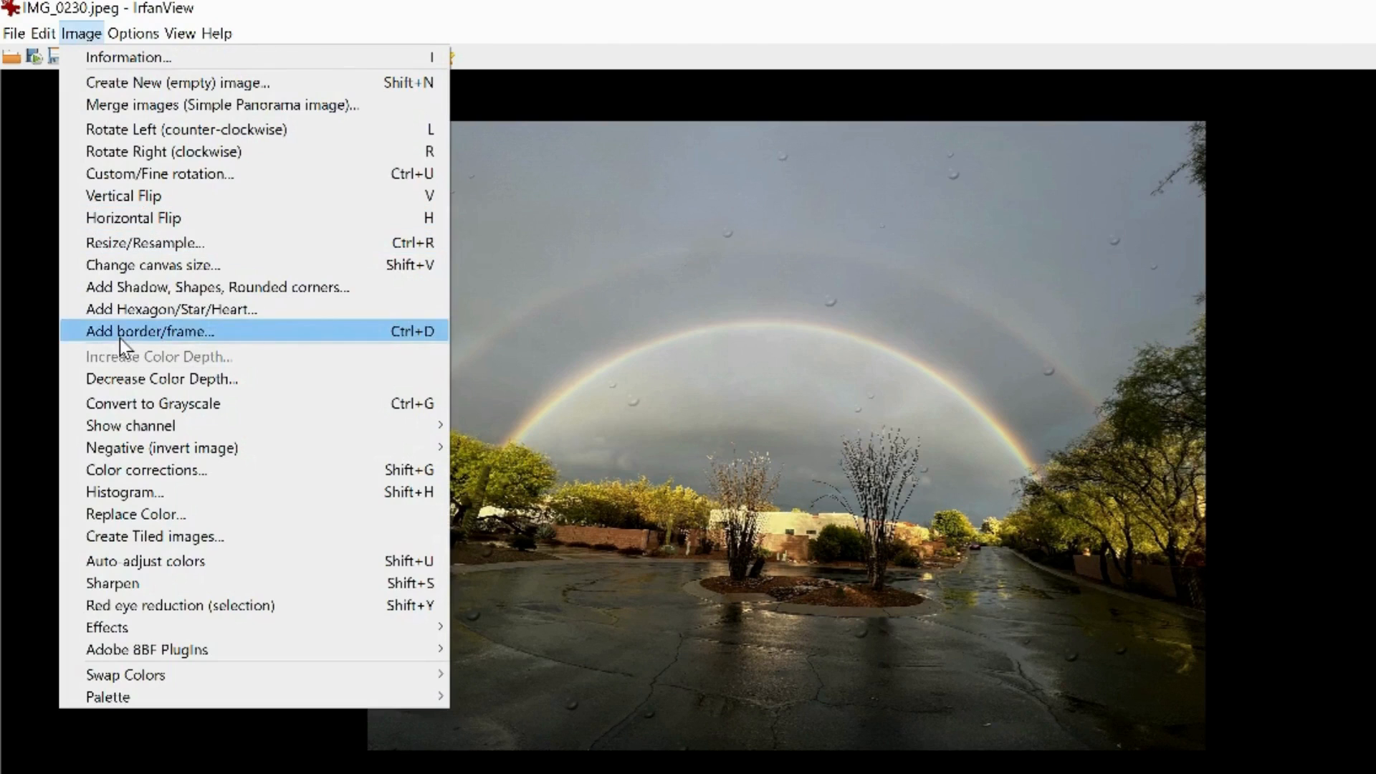
# Preview the Inside fading frame style, put a gray frame around the photo and start saving it as a new file.
pyautogui.click(121, 337)
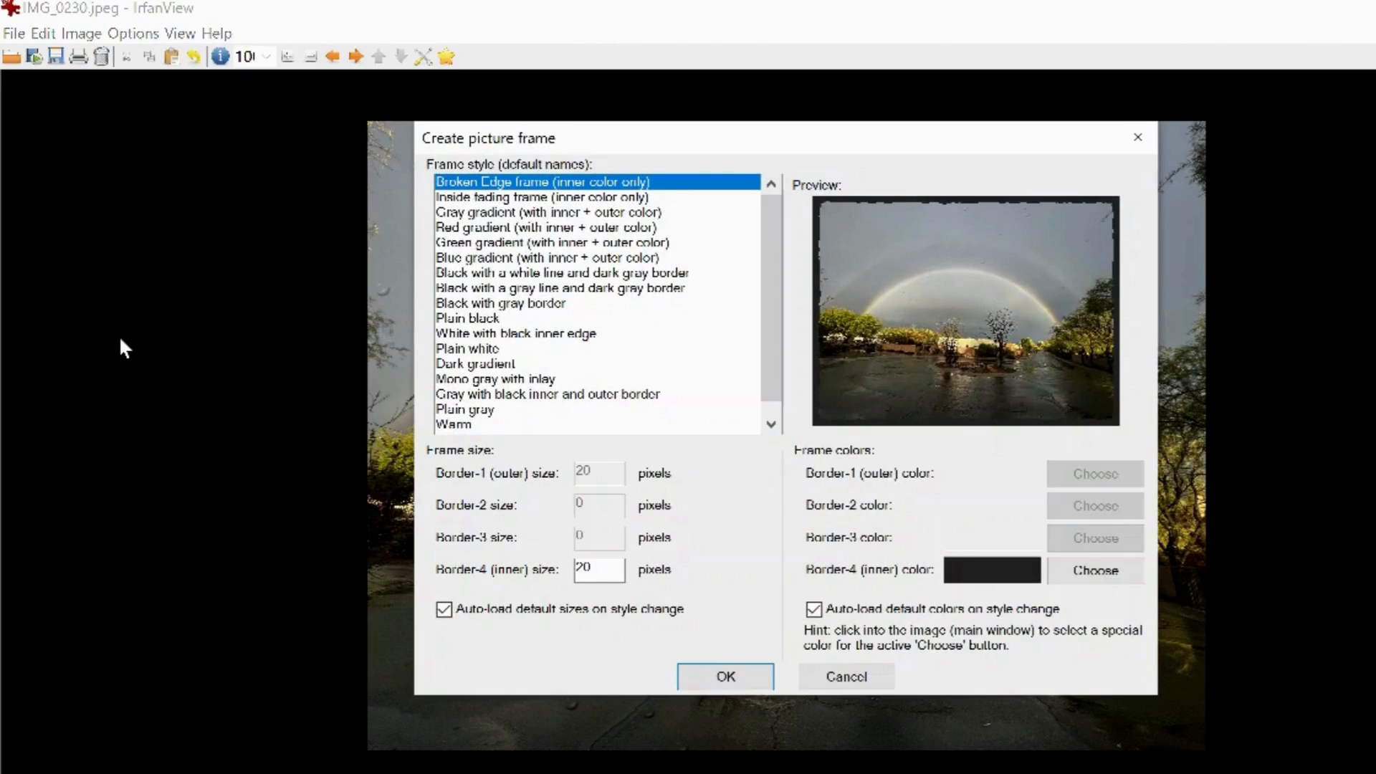
pyautogui.click(502, 199)
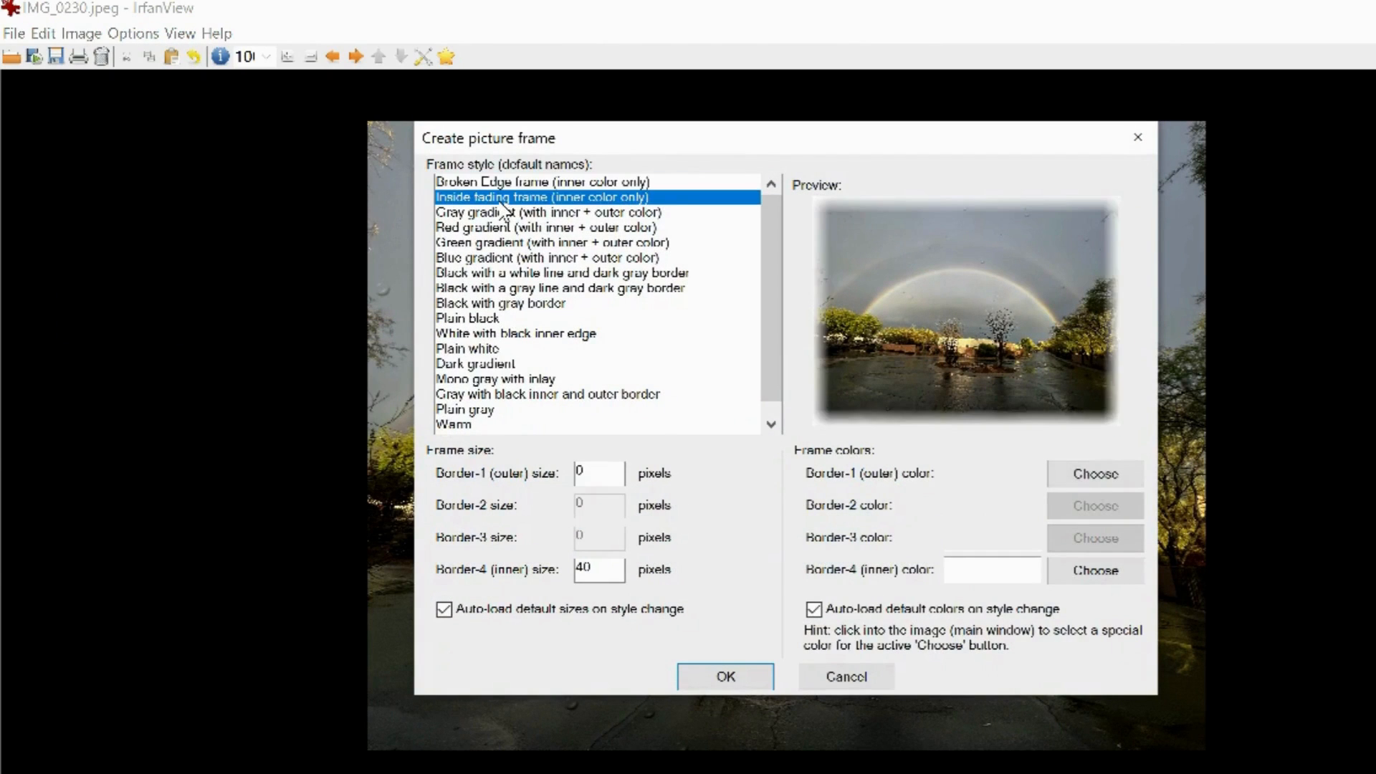
pyautogui.press('Return')
pyautogui.click(16, 36)
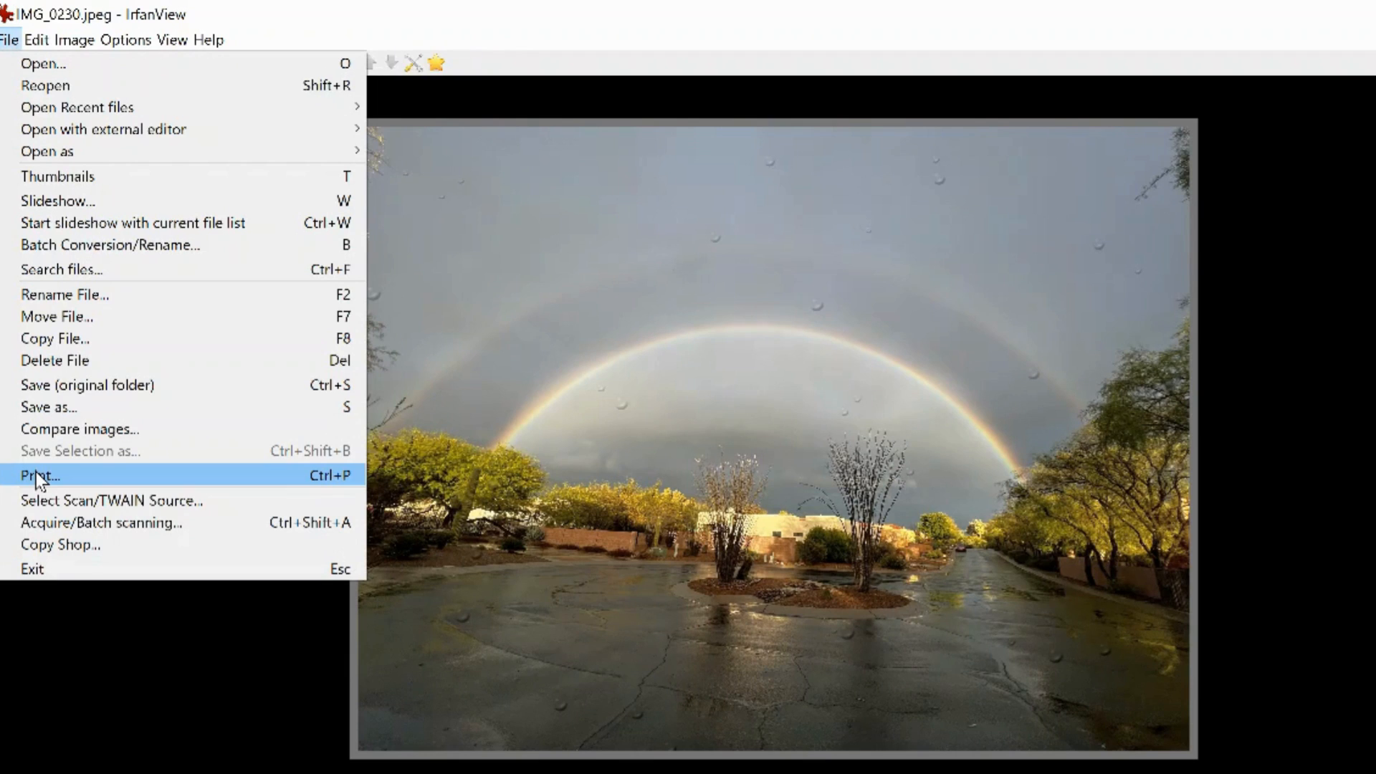
pyautogui.click(42, 407)
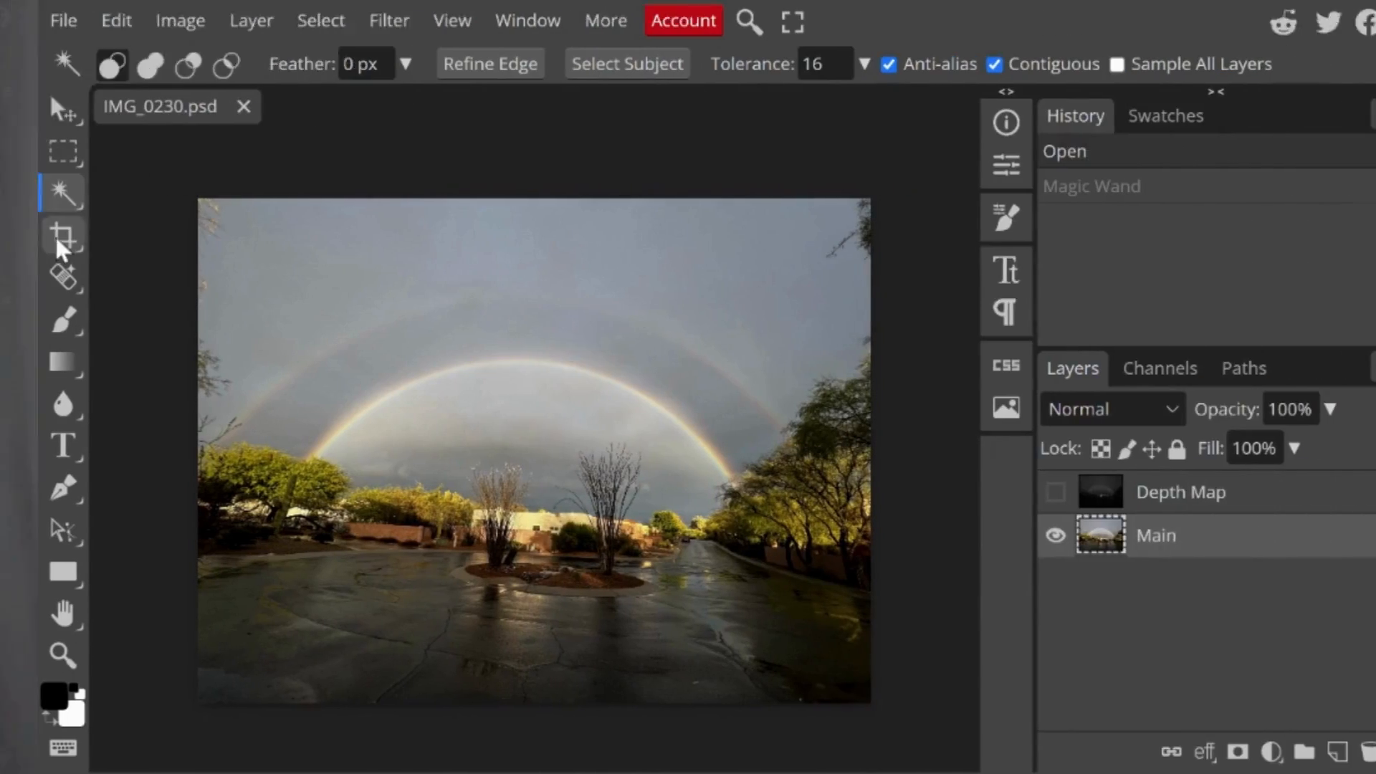
# Switch to Photopea and try to crop the rainbow photo inward from its upper-right corner.
pyautogui.click(25, 234)
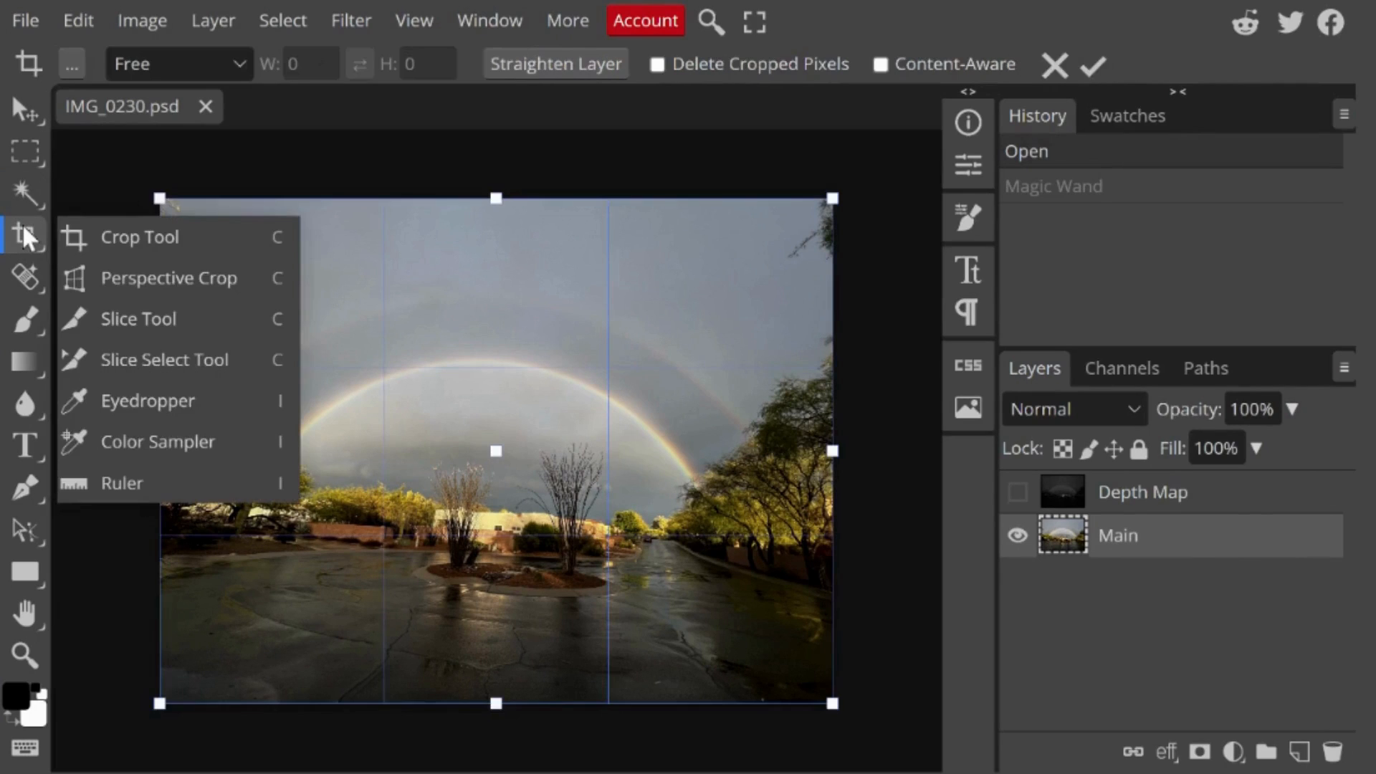
pyautogui.moveTo(832, 198); pyautogui.dragTo(615, 338)
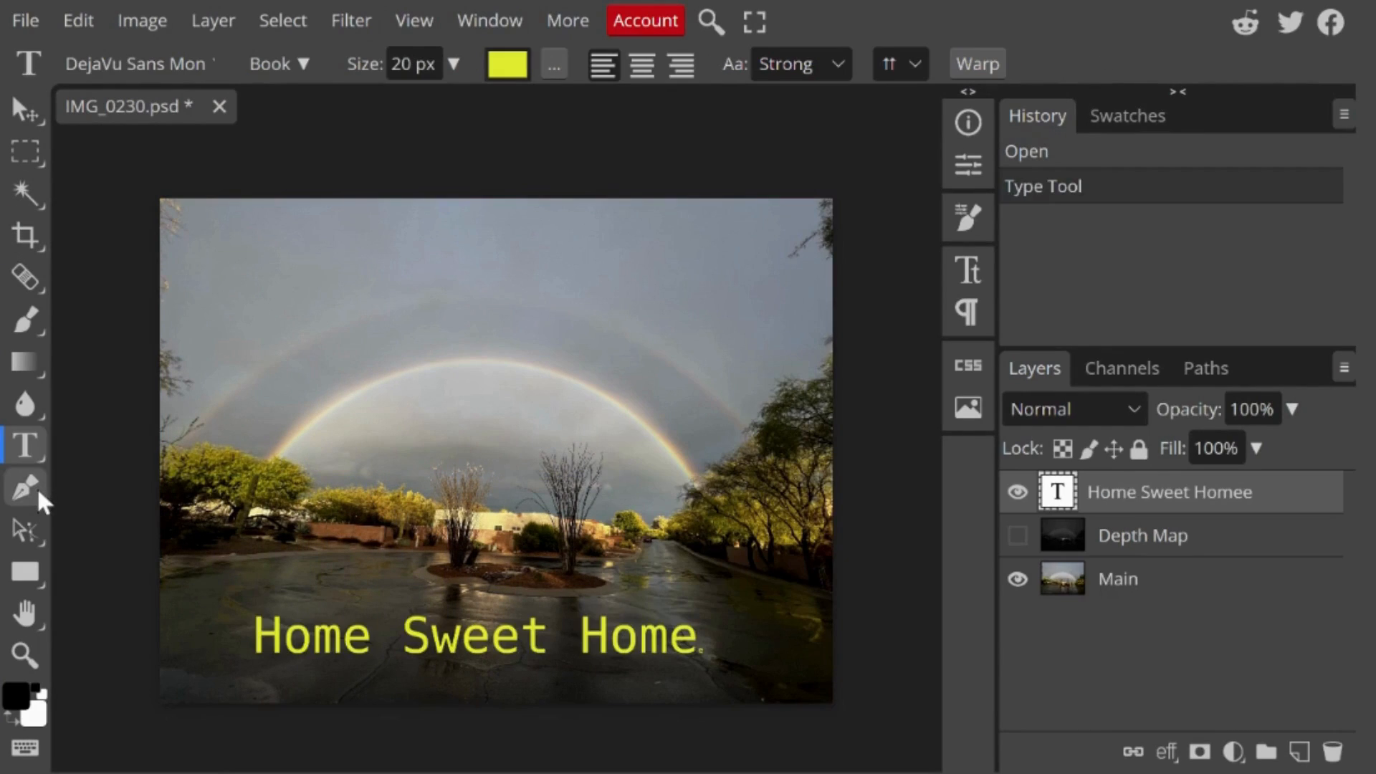
# Look through the pen, blur and sharpen, gradient and brush tool groups, trying the Smudge Tool.
pyautogui.click(39, 495)
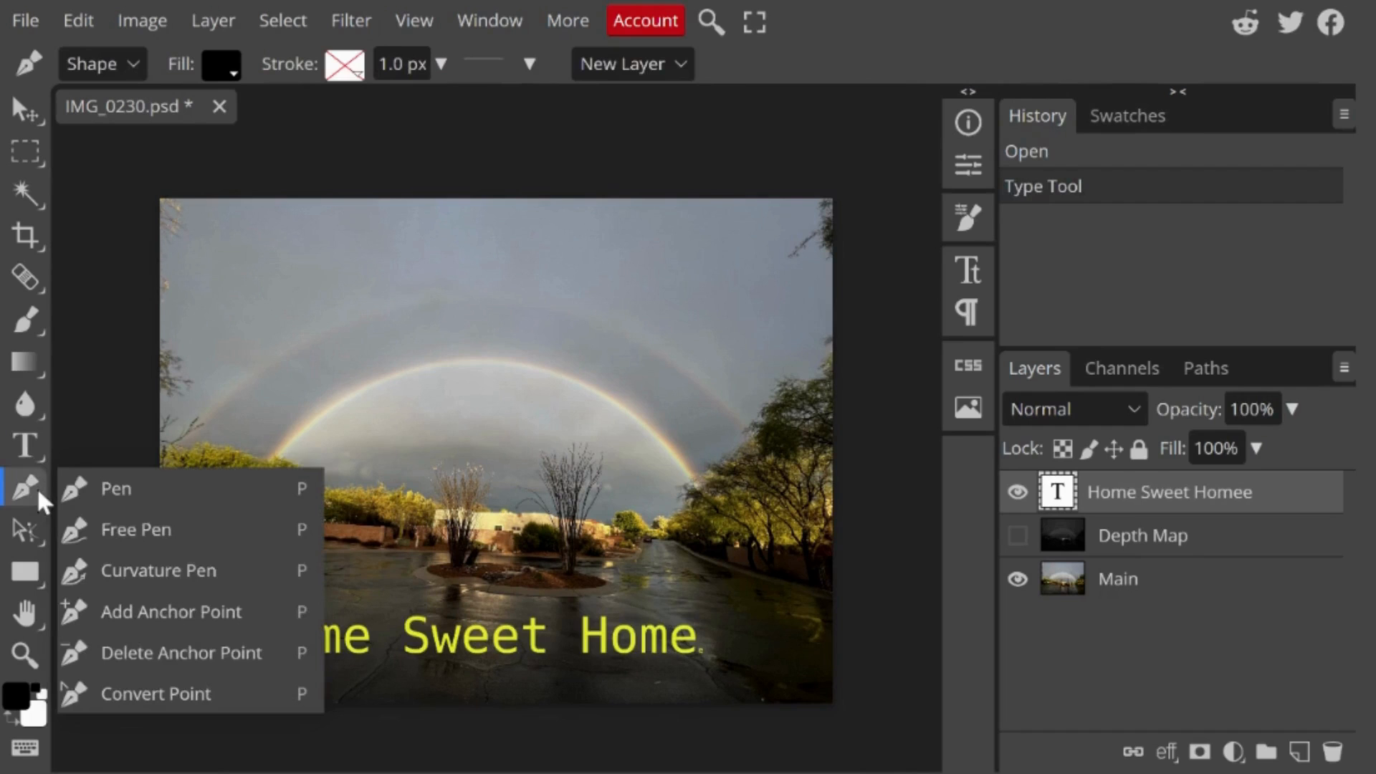
pyautogui.click(41, 410)
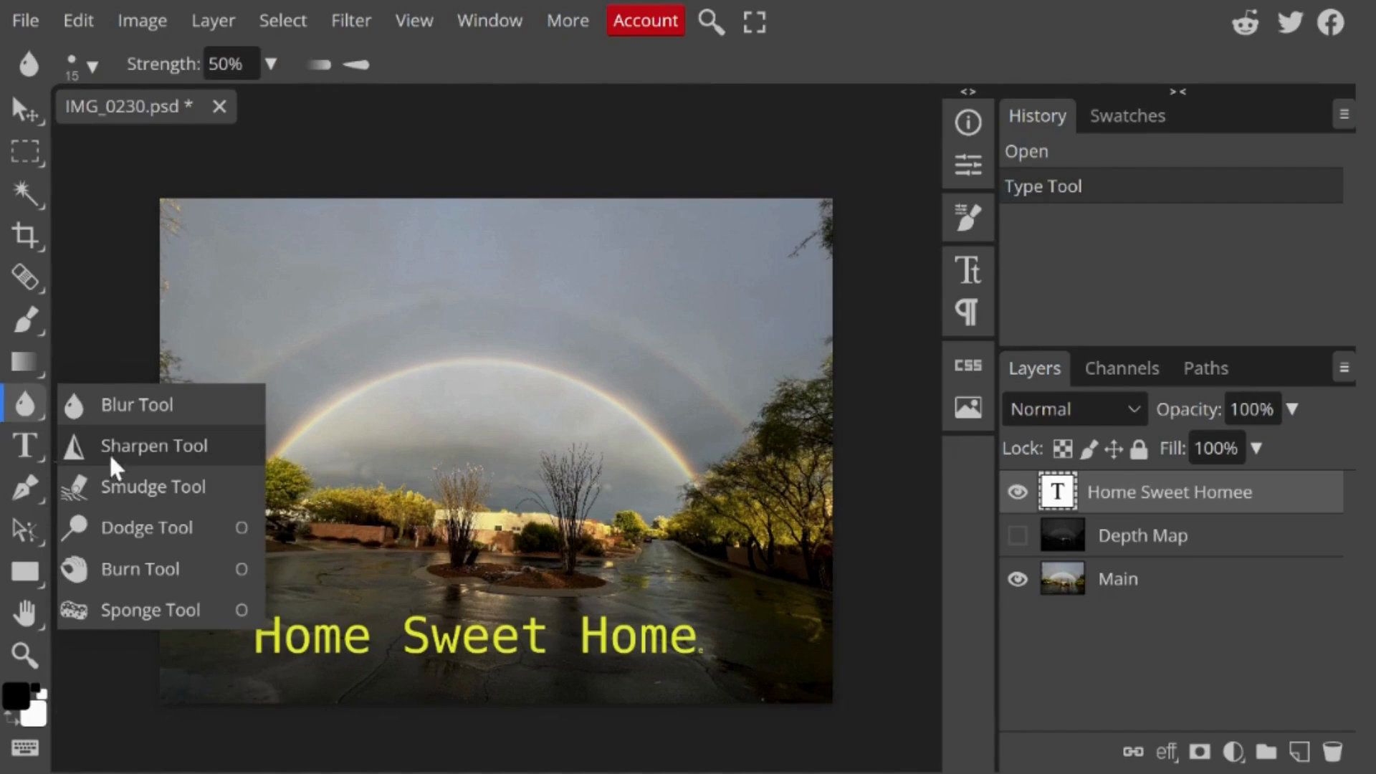
pyautogui.click(131, 488)
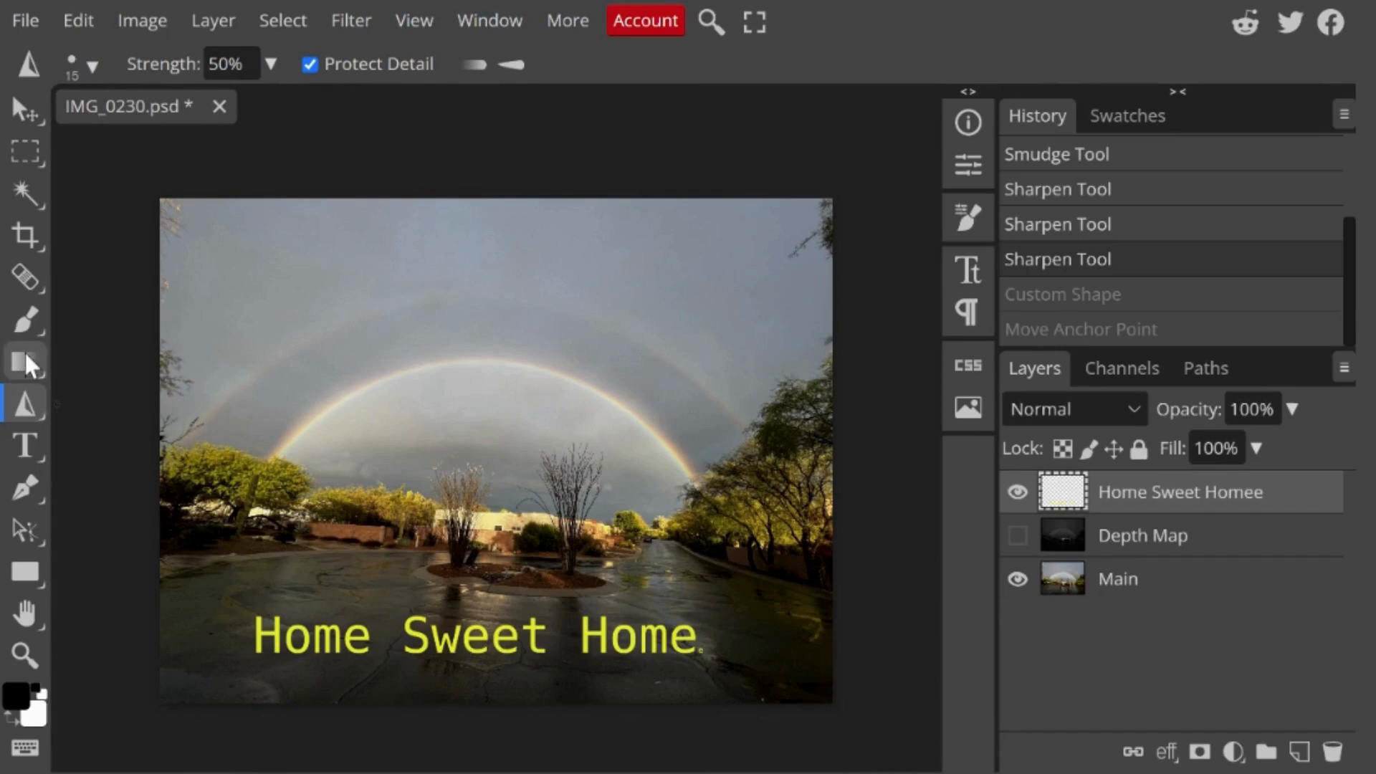
pyautogui.click(27, 358)
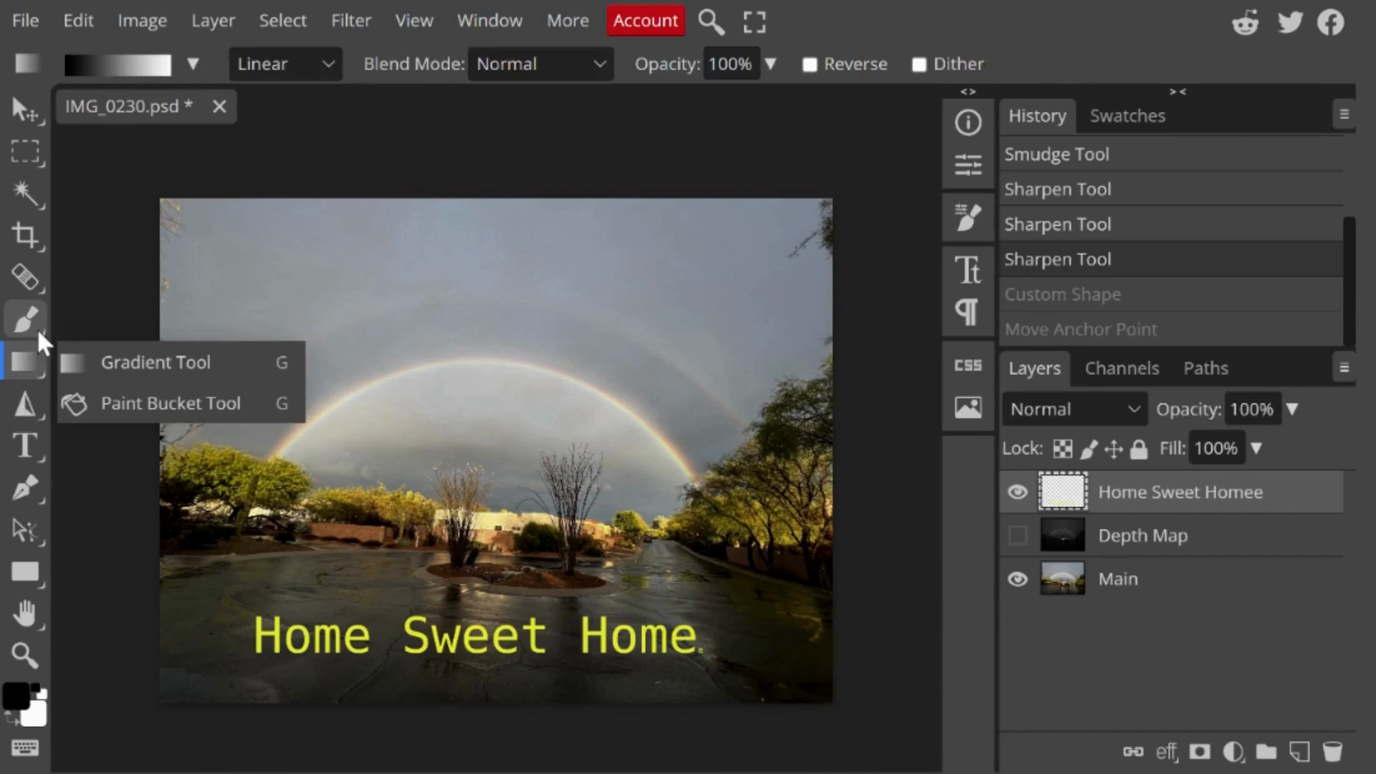
pyautogui.click(40, 335)
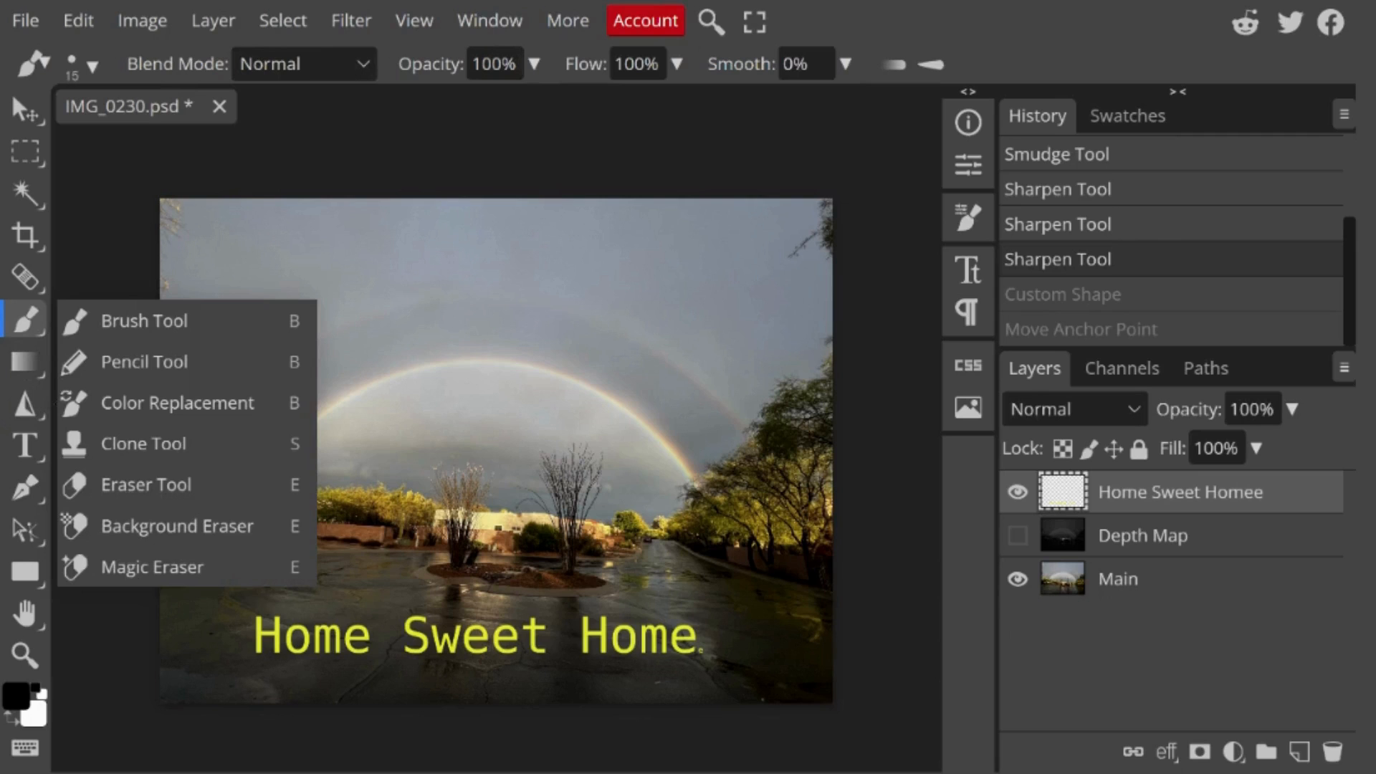
# Look through the healing and crop tool groups, and look over the GIMP homepage.
pyautogui.click(41, 288)
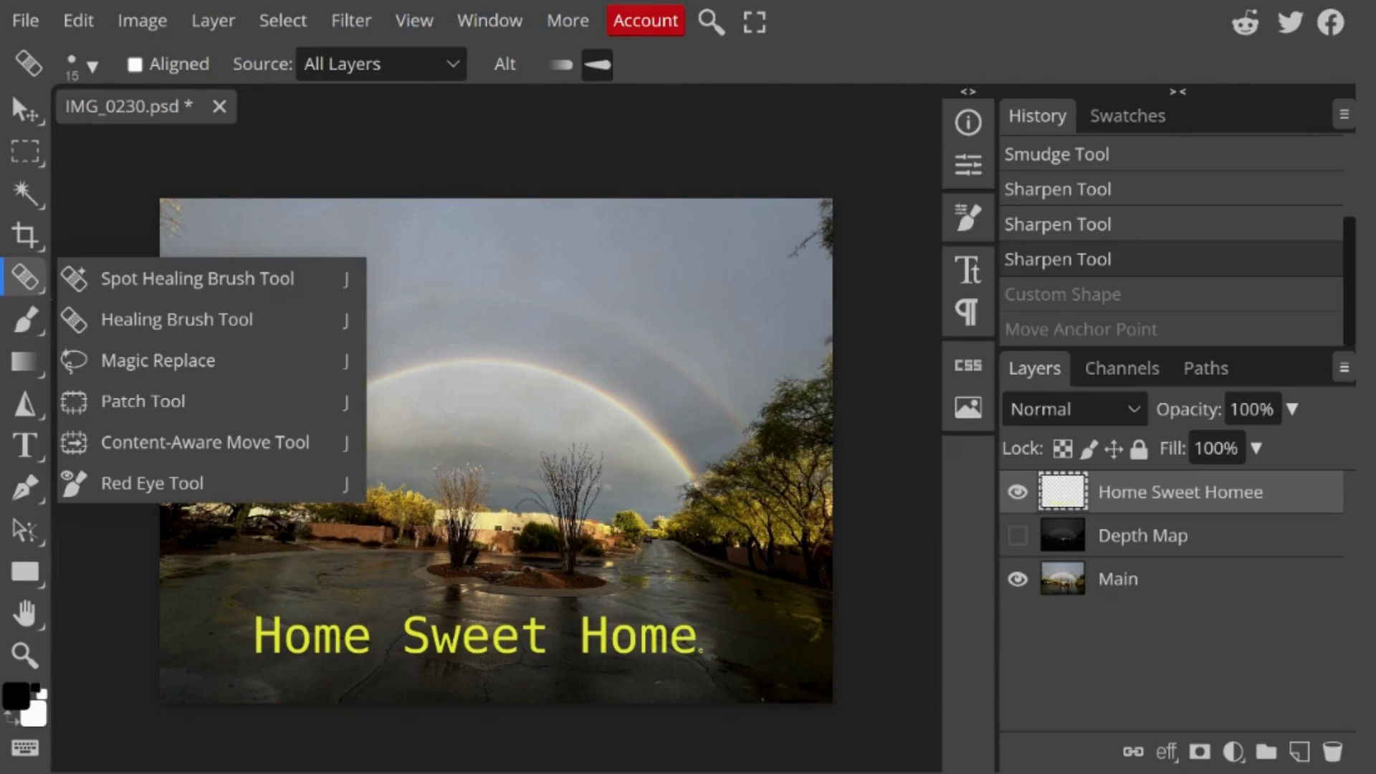
pyautogui.click(25, 234)
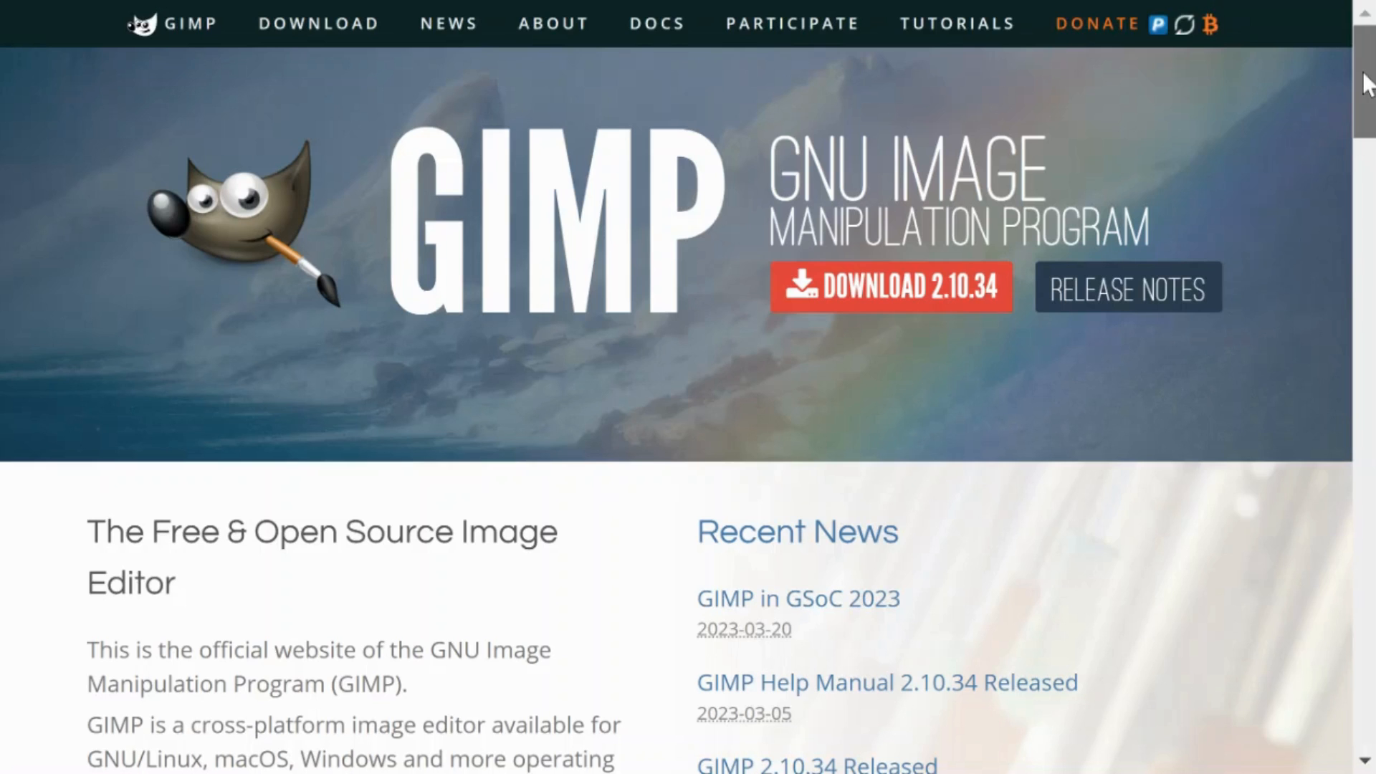
pyautogui.moveTo(1369, 92); pyautogui.dragTo(1366, 188)
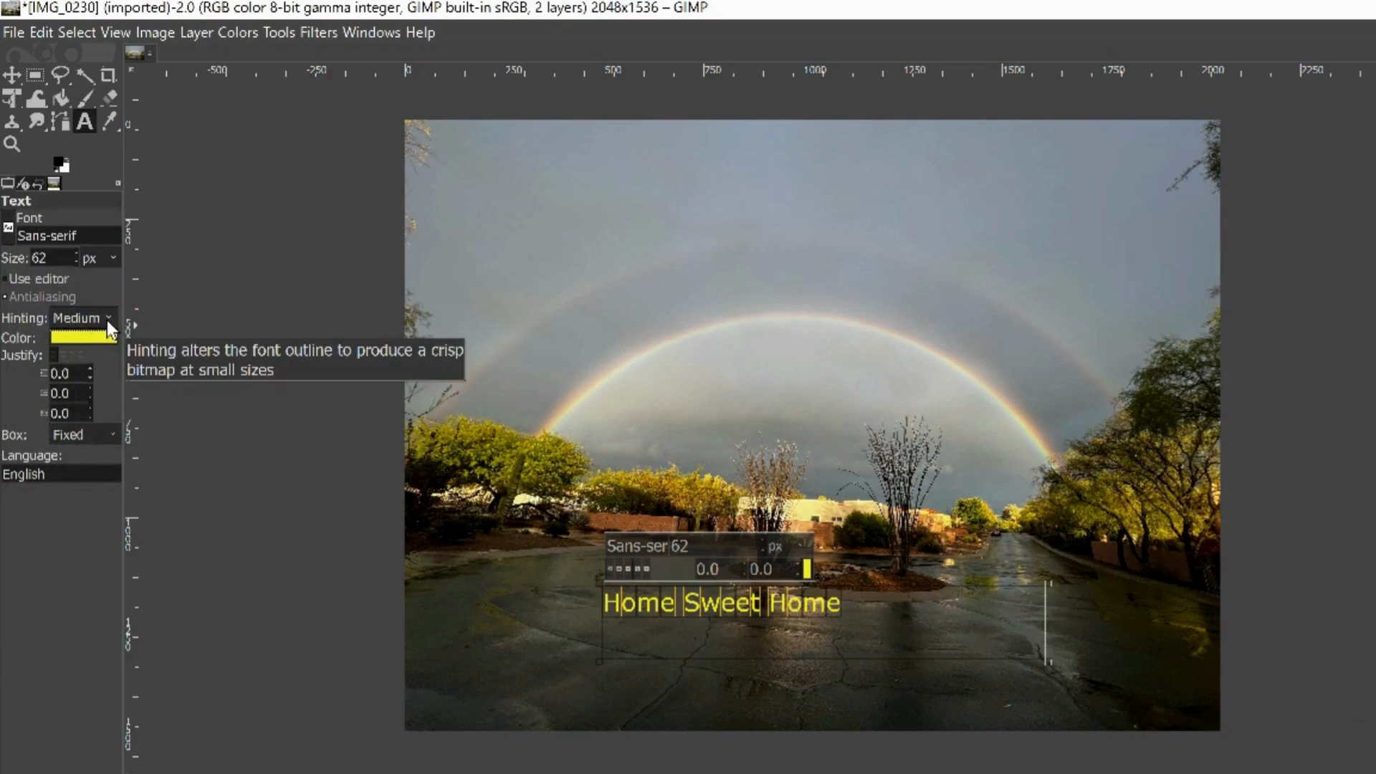
# Switch to GIMP and give the Home Sweet Home text Full hinting, a Fixed box and a 92 px font size.
pyautogui.click(106, 318)
pyautogui.click(72, 410)
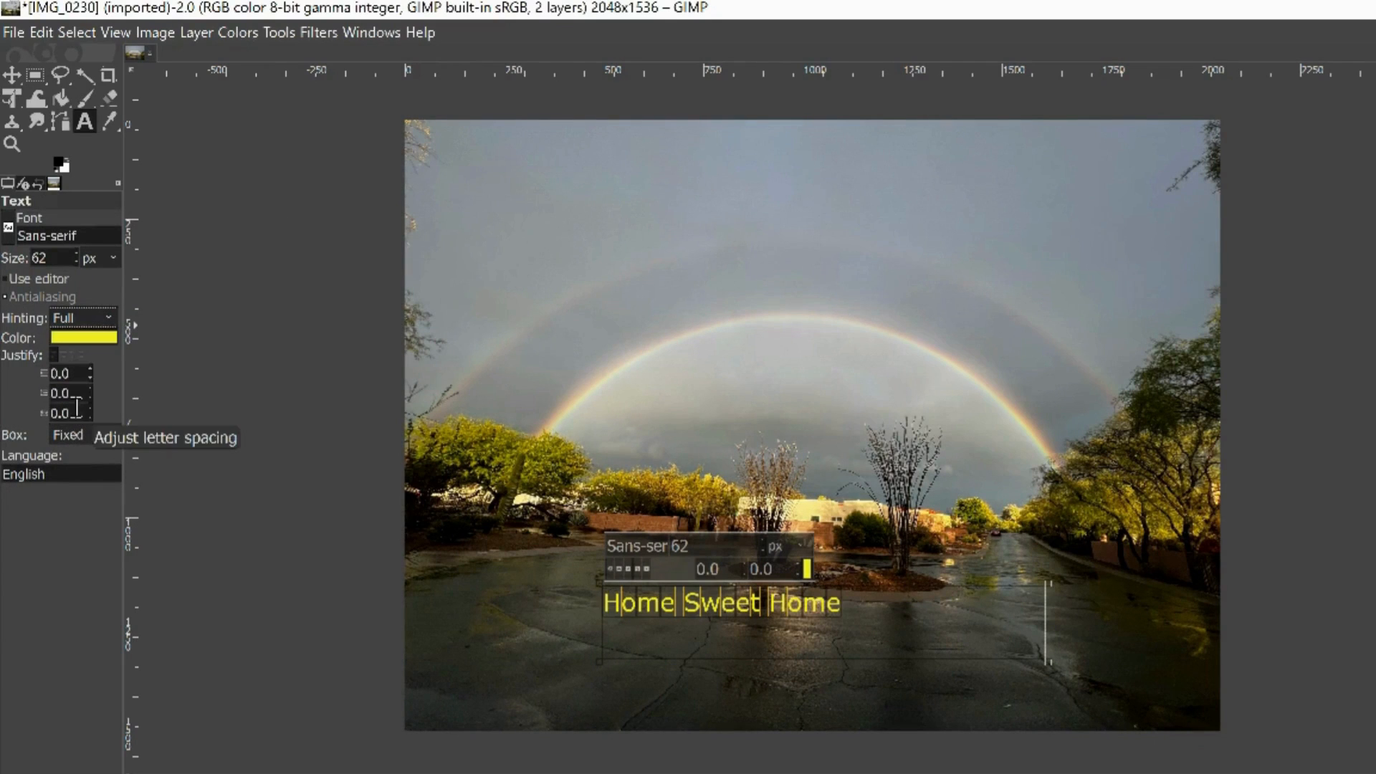
pyautogui.click(110, 432)
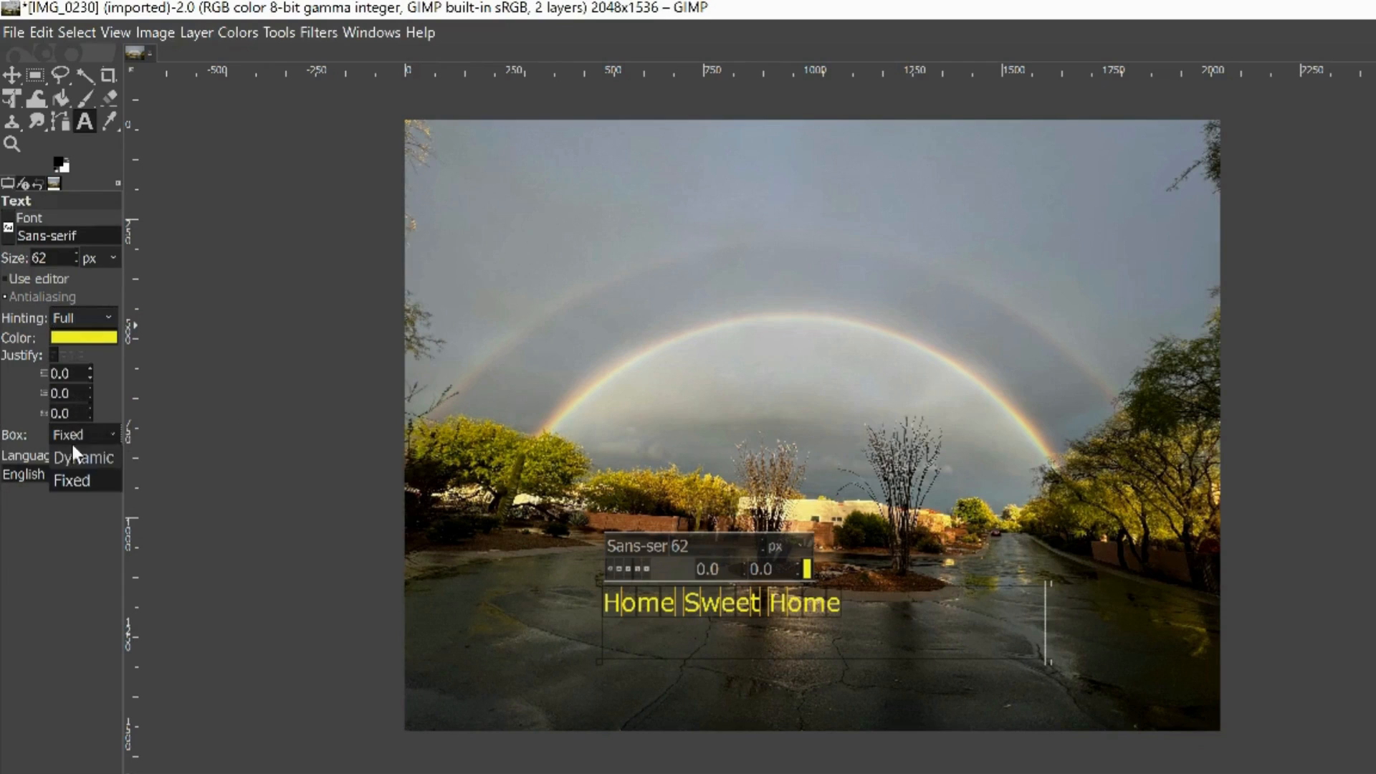
pyautogui.click(61, 471)
pyautogui.click(69, 476)
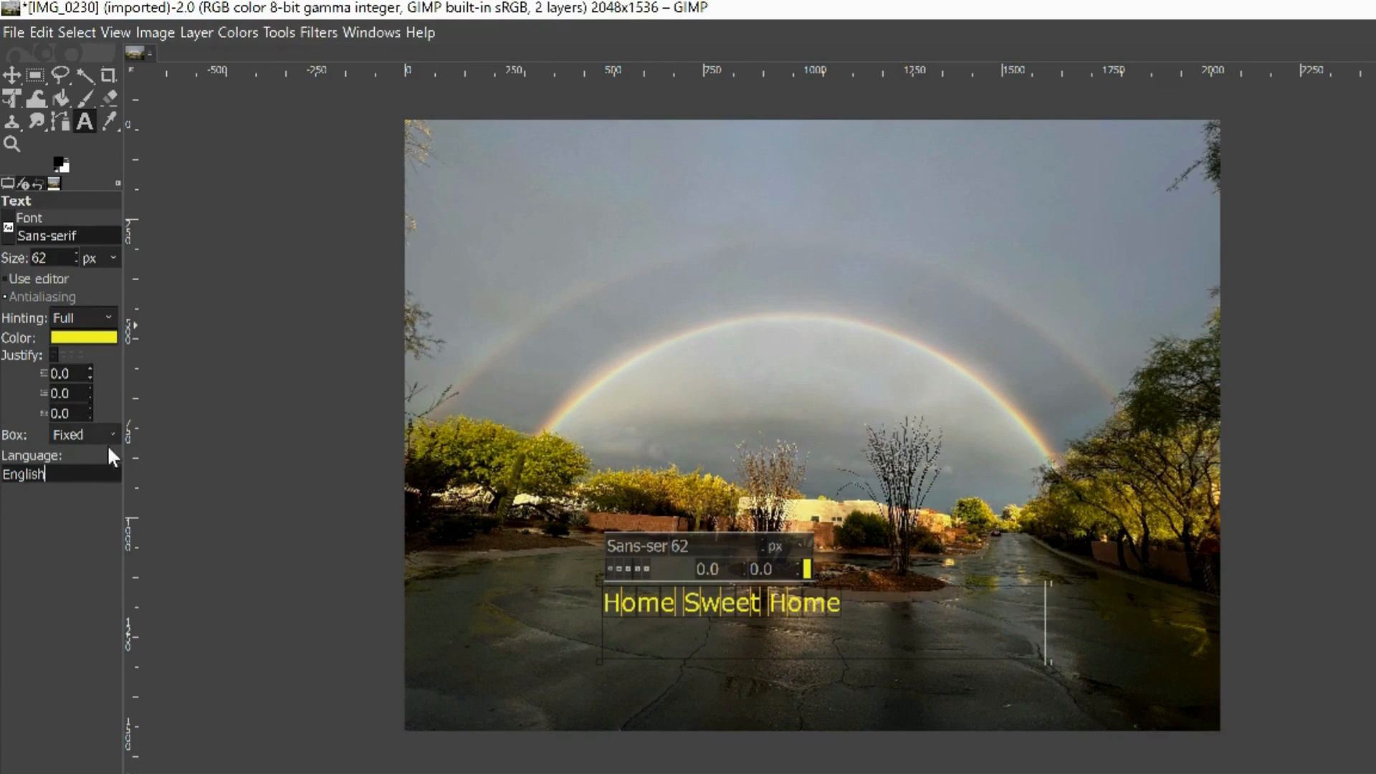
pyautogui.scroll(9, 76, 257)
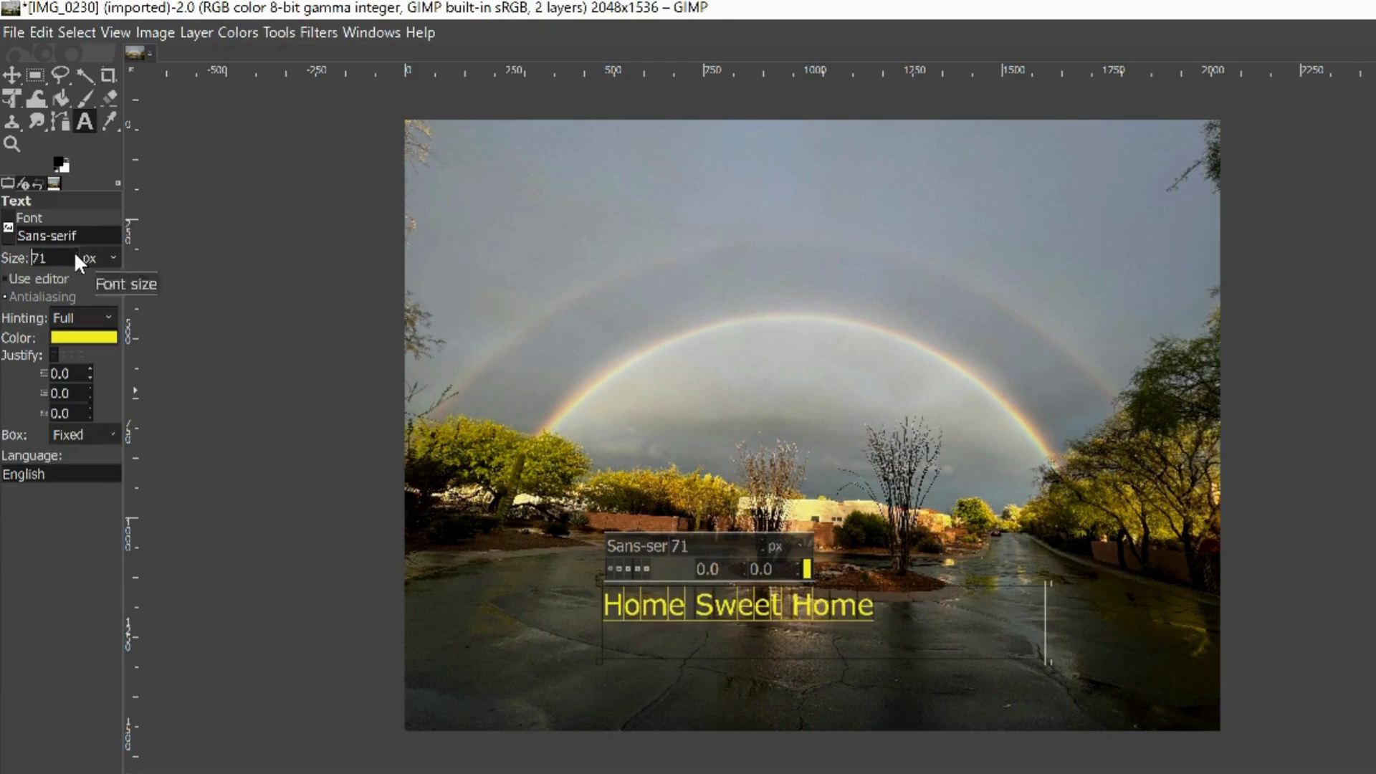
pyautogui.scroll(20, 76, 257)
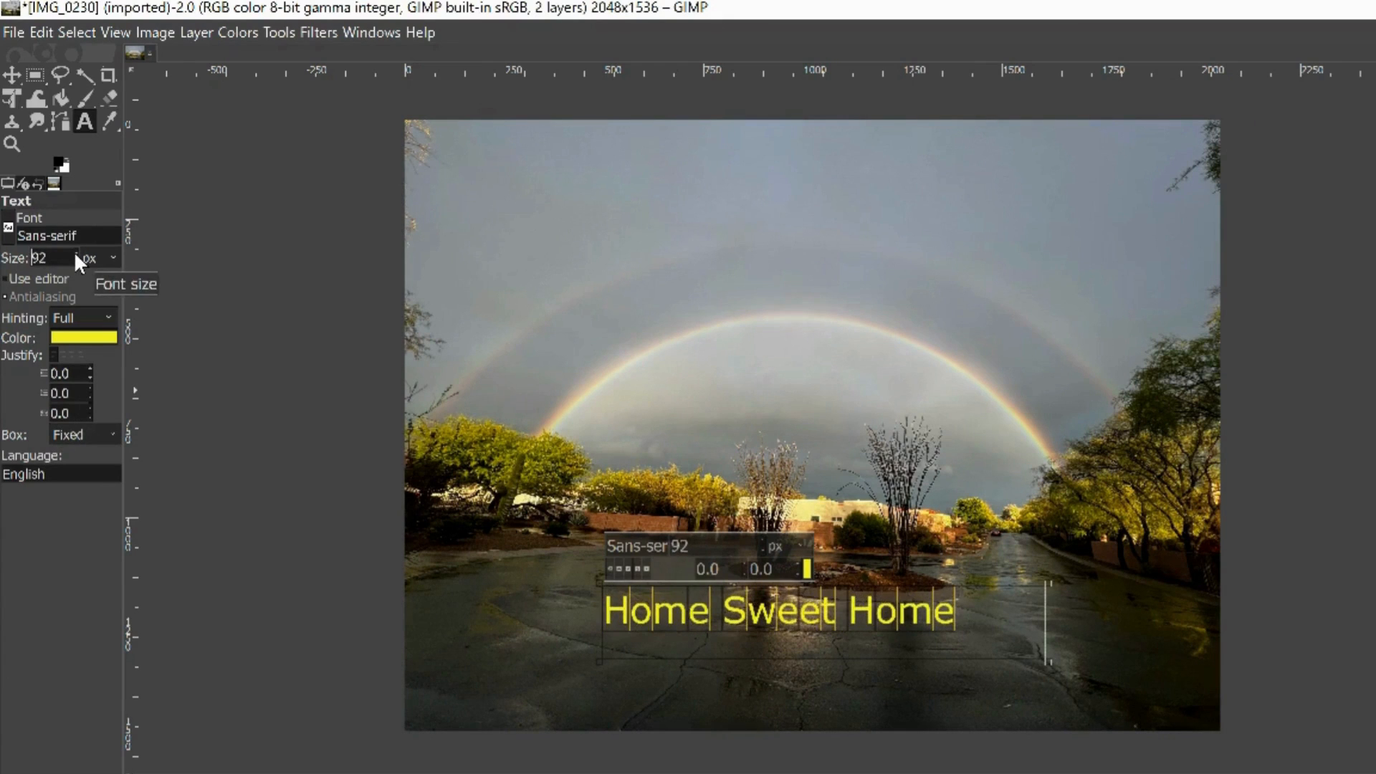
# Activate the Gradient tool, try the Abstract 1 gradient and choose Aneurism instead.
pyautogui.click(279, 32)
pyautogui.moveTo(321, 79)
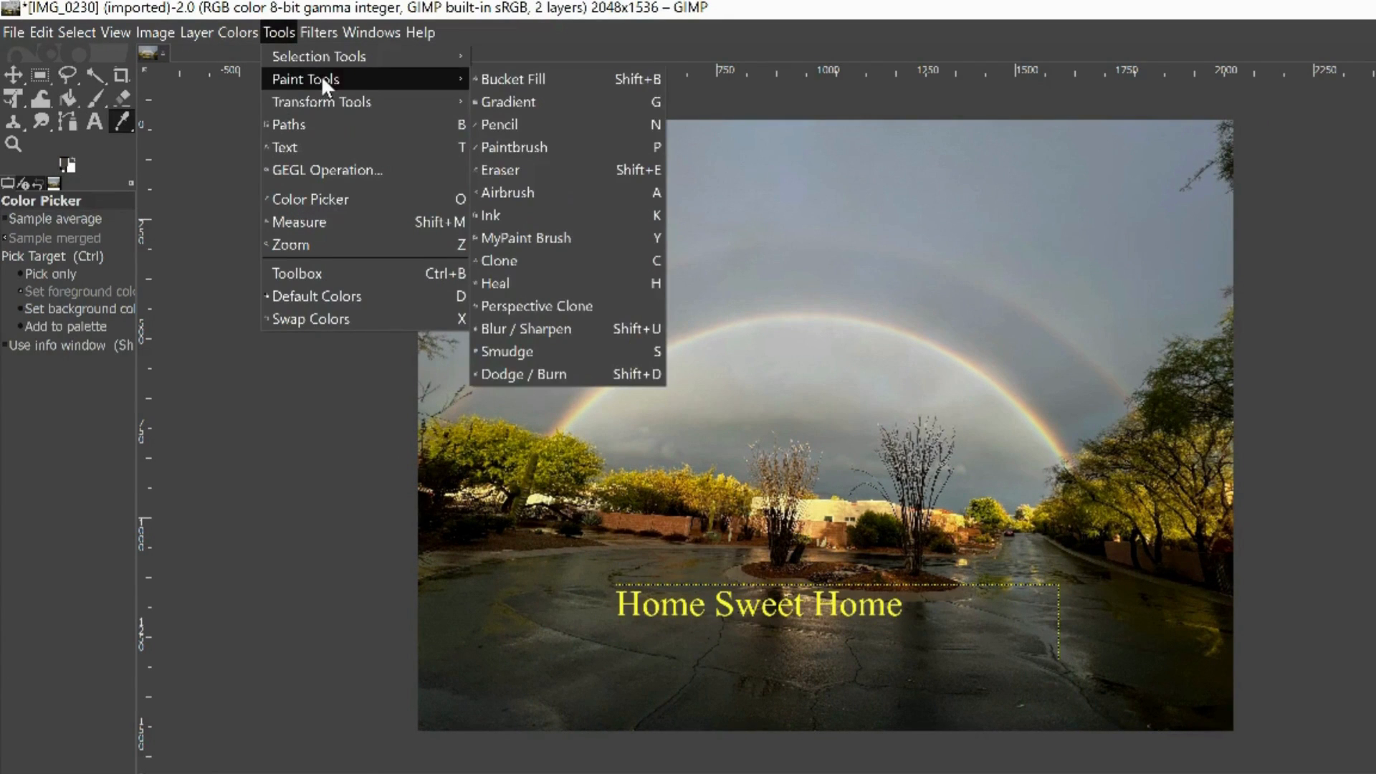
pyautogui.click(506, 101)
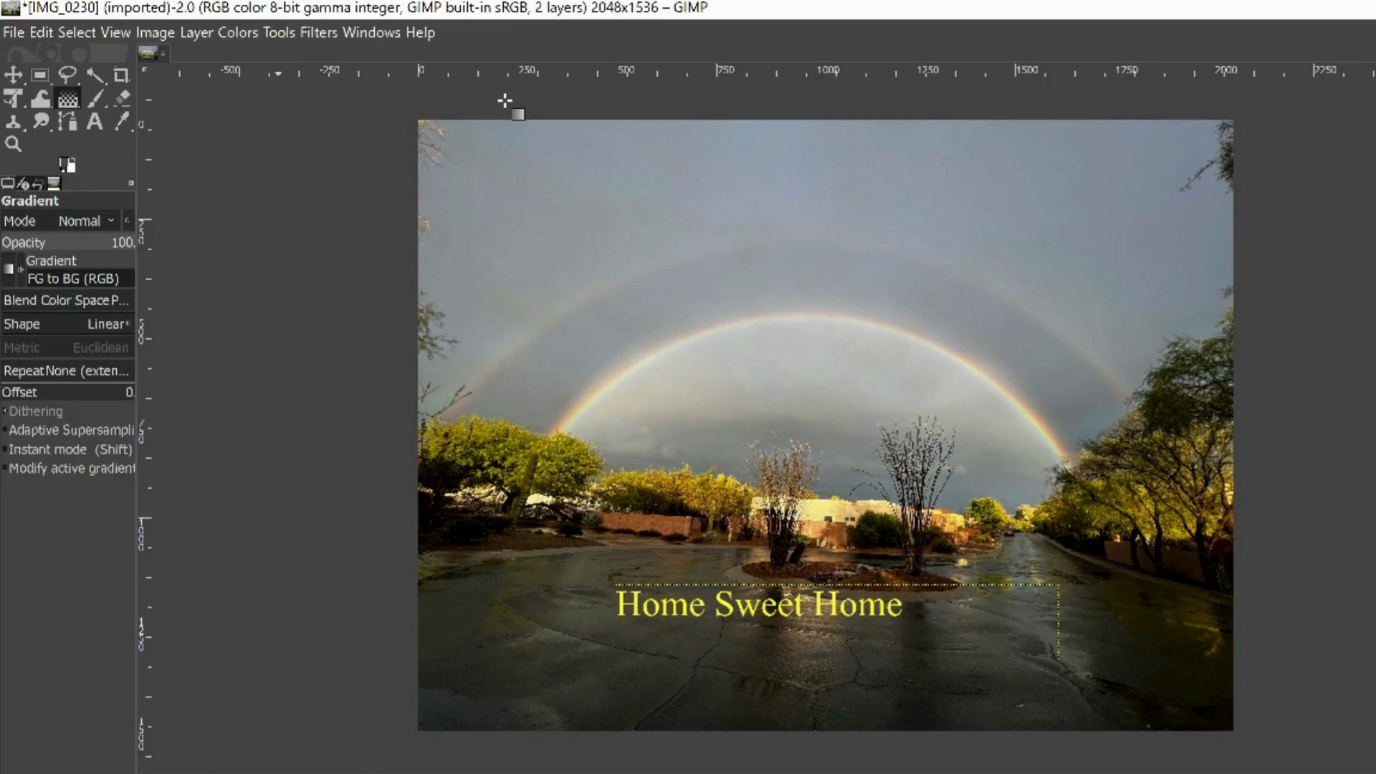
pyautogui.click(10, 270)
pyautogui.click(13, 347)
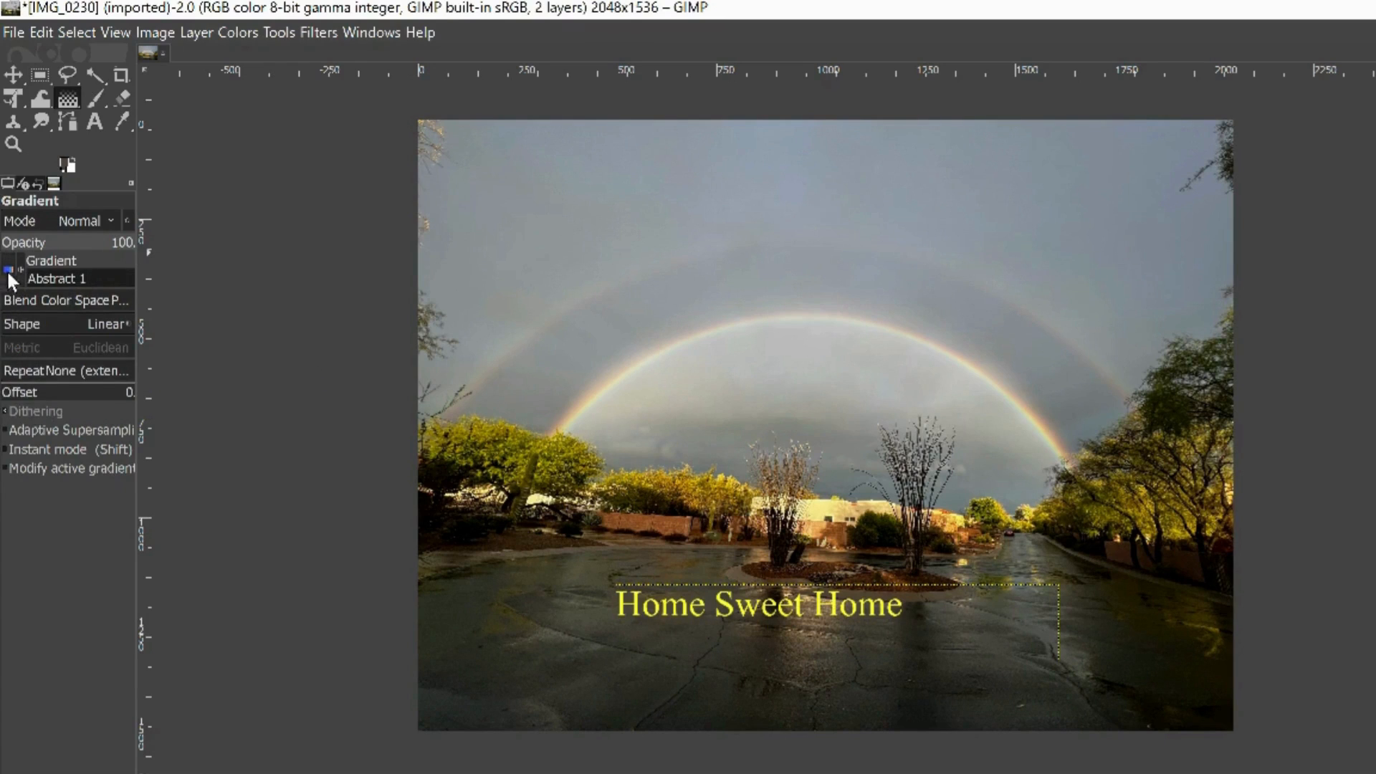
pyautogui.click(7, 269)
pyautogui.click(34, 372)
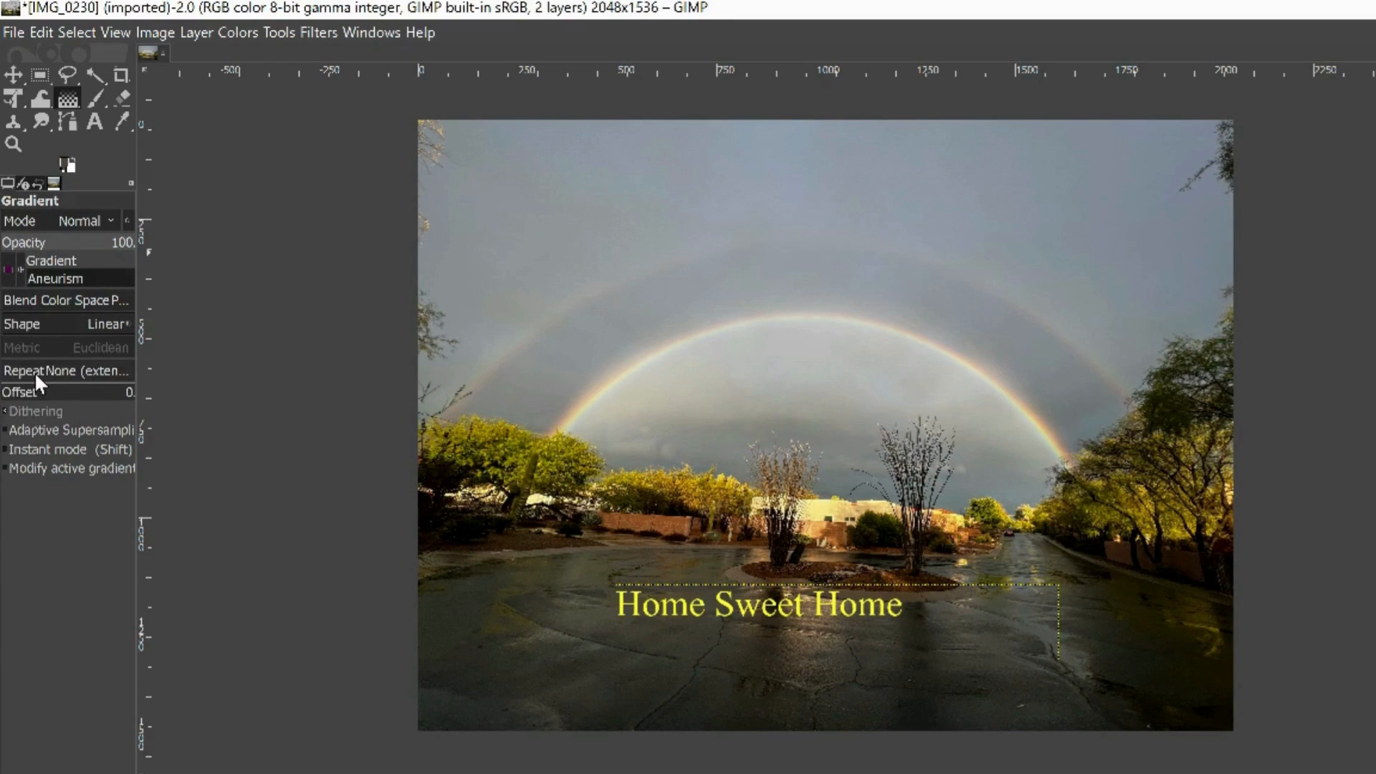